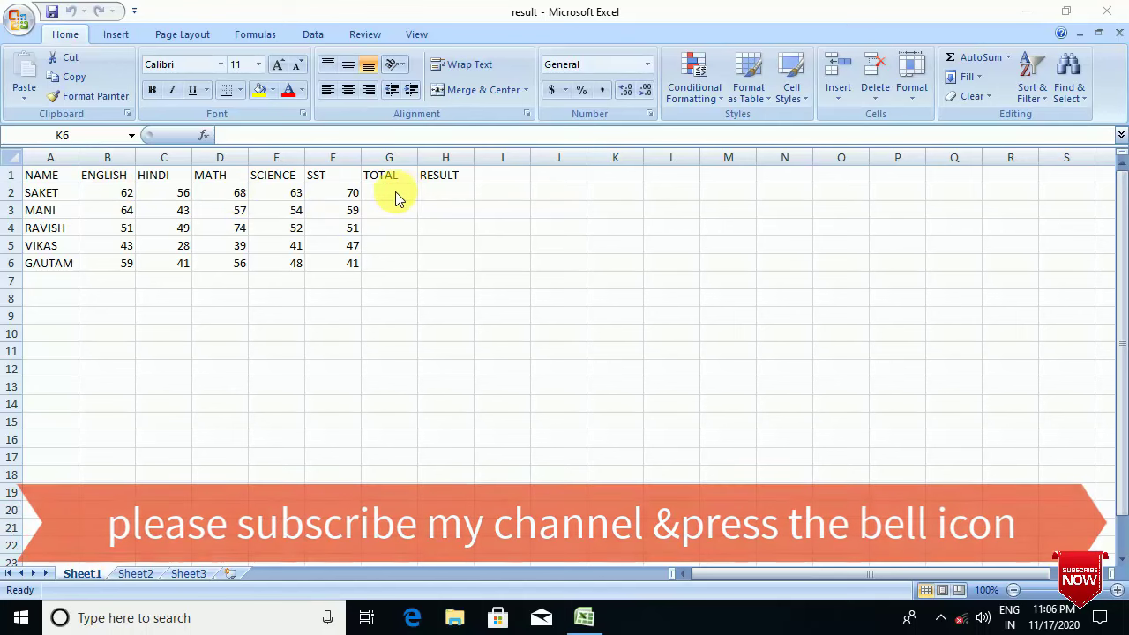
# - Total the first student's five subject marks in G2 with =SUM(B2:F2), and fill the formula down to G6
pyautogui.click(386, 193)
pyautogui.click(391, 198)
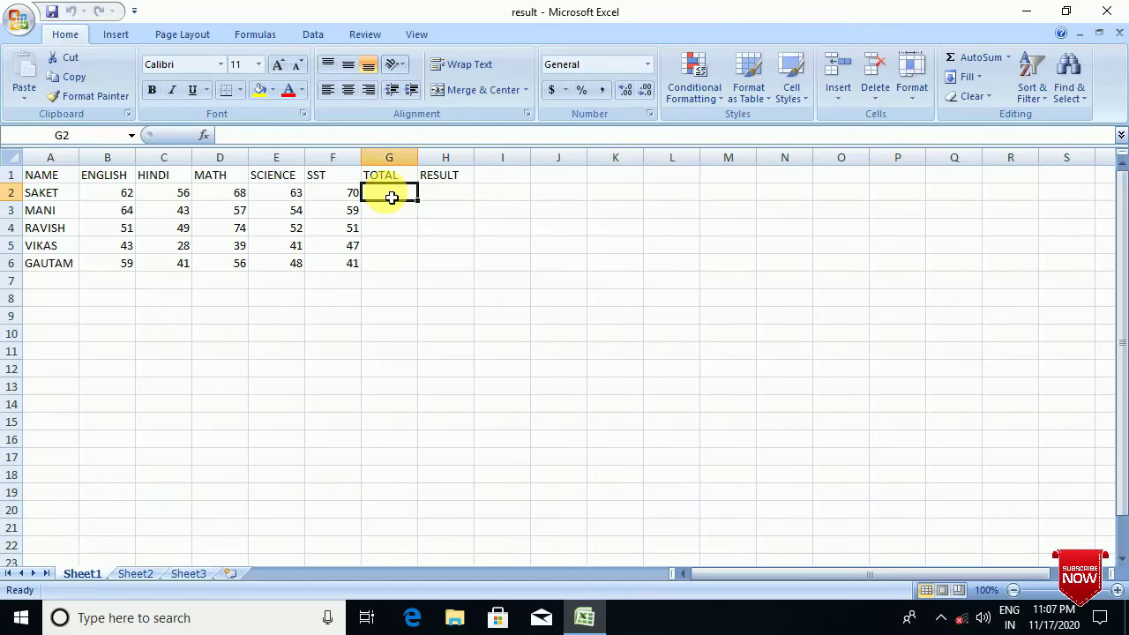
pyautogui.write('+')
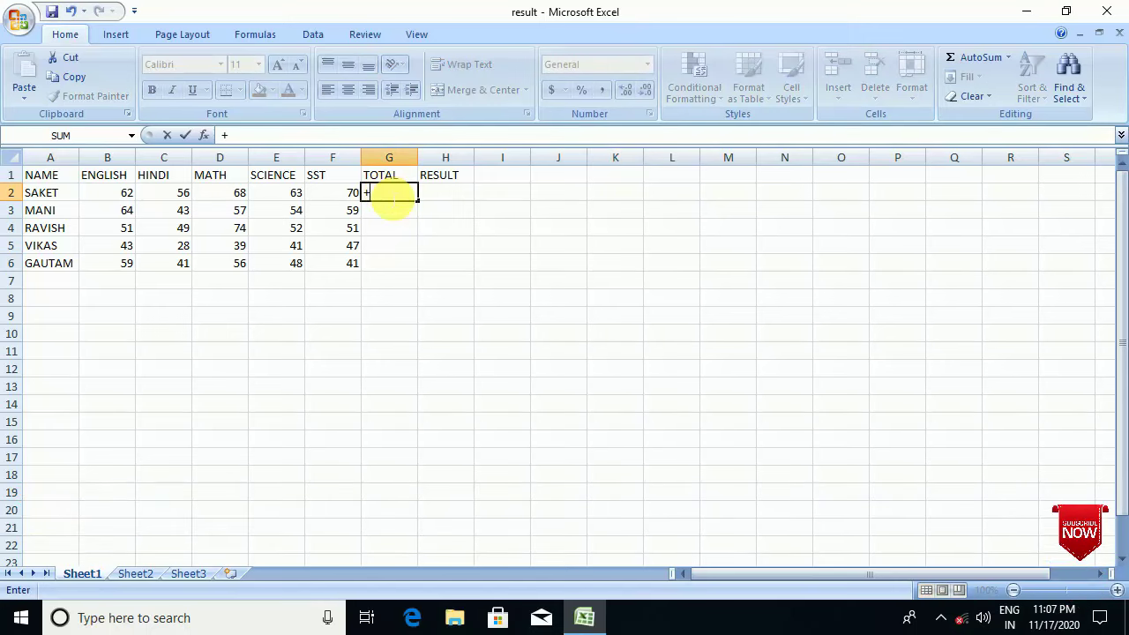
pyautogui.press('BackSpace')
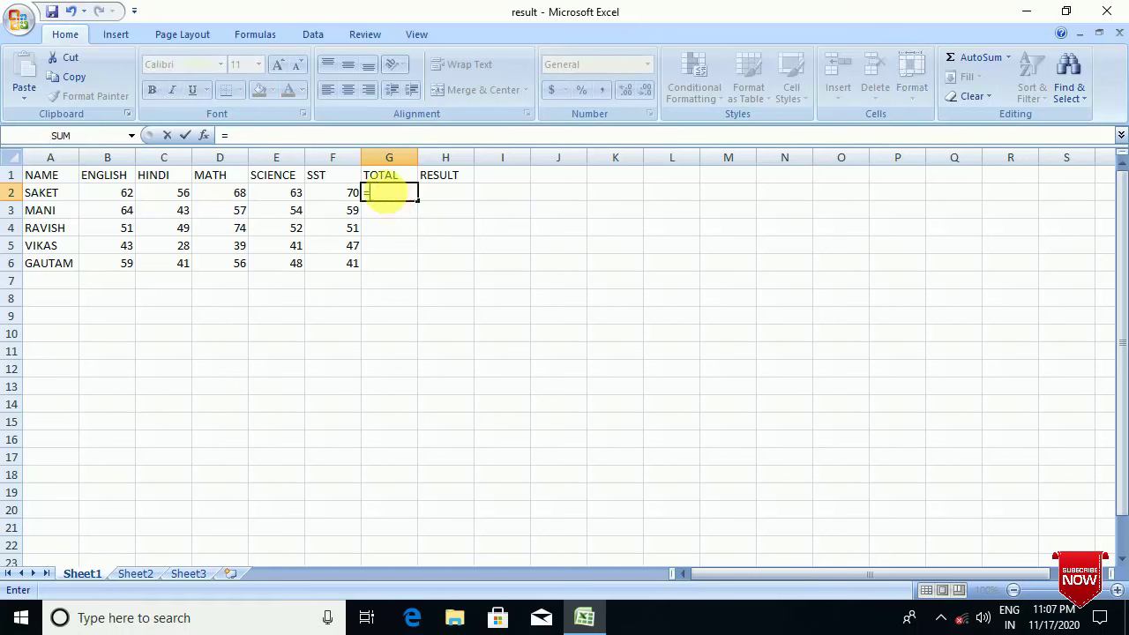
pyautogui.write('=sum(')
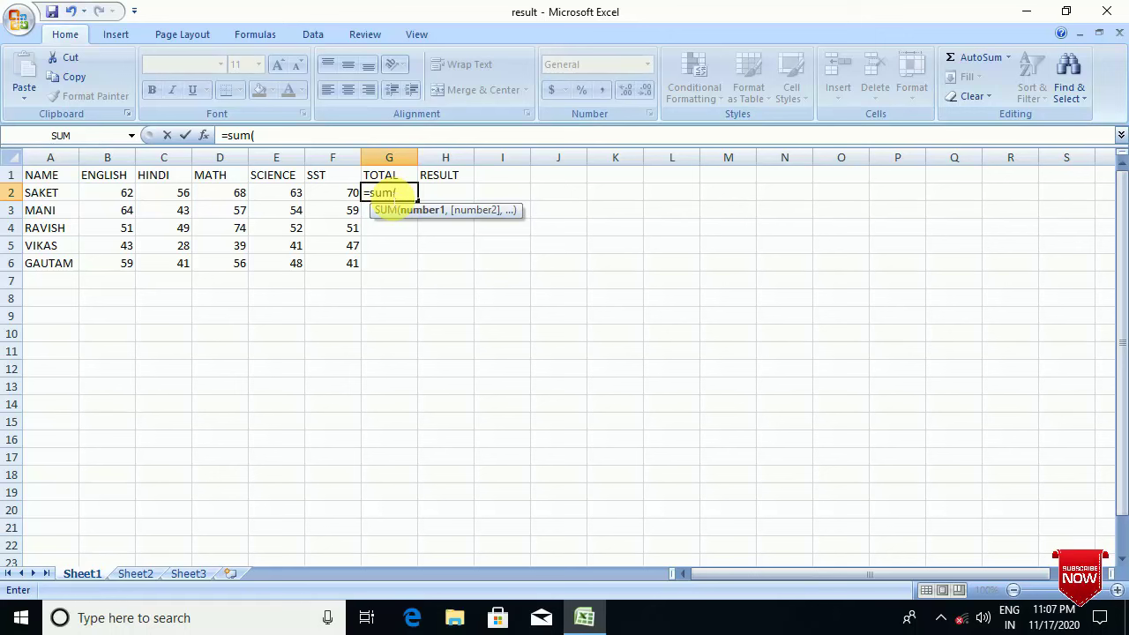
pyautogui.click(126, 198)
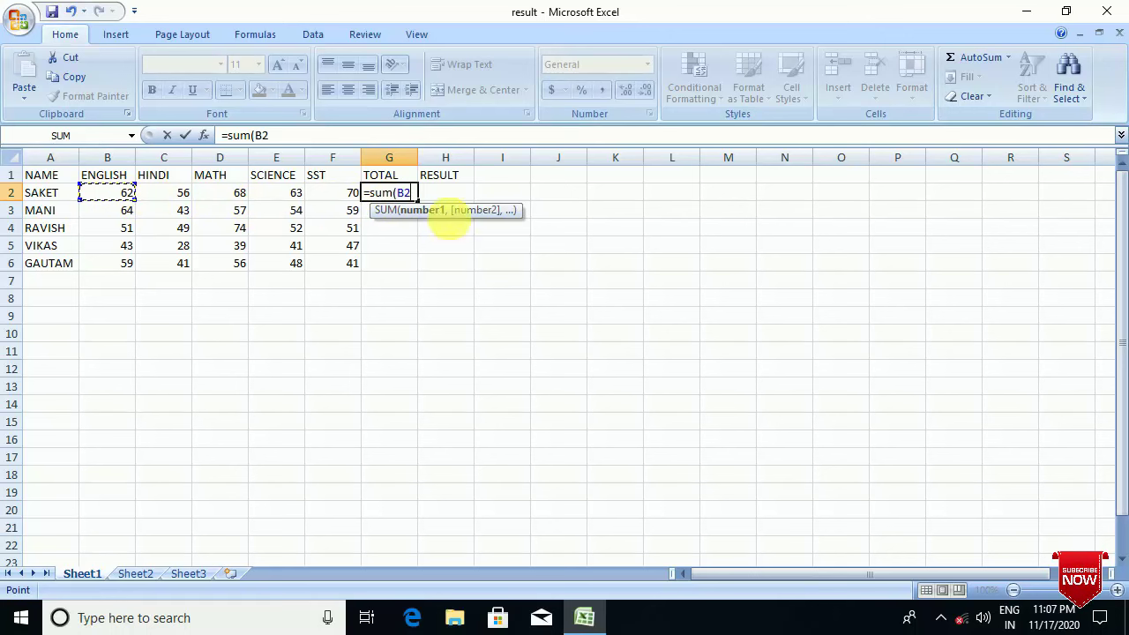
pyautogui.press('F8')
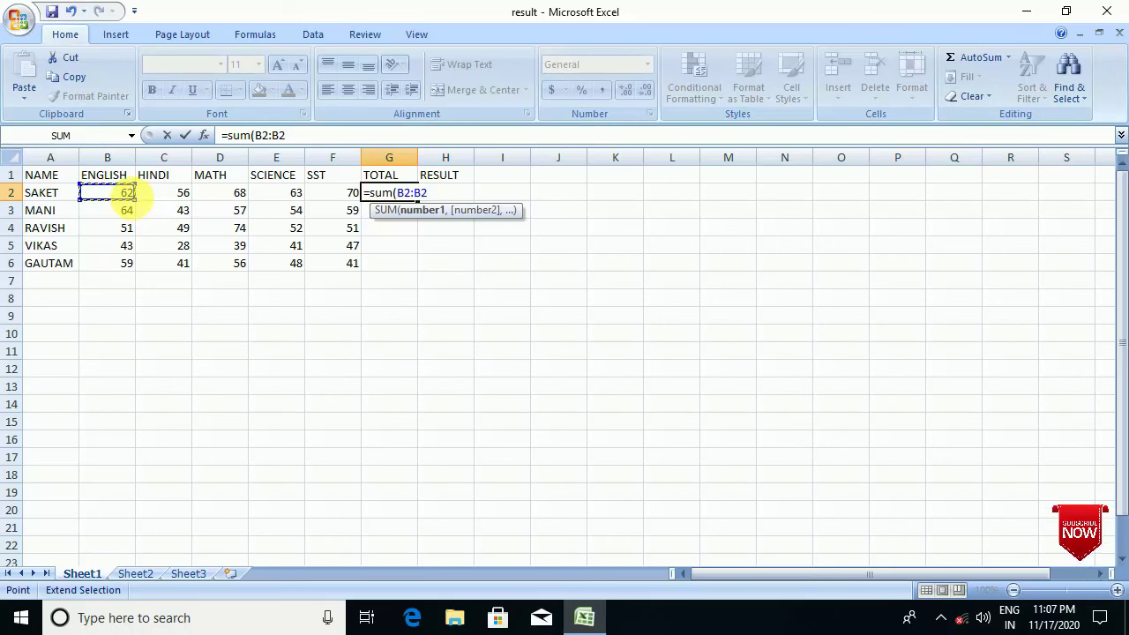
pyautogui.moveTo(131, 195); pyautogui.dragTo(355, 195)
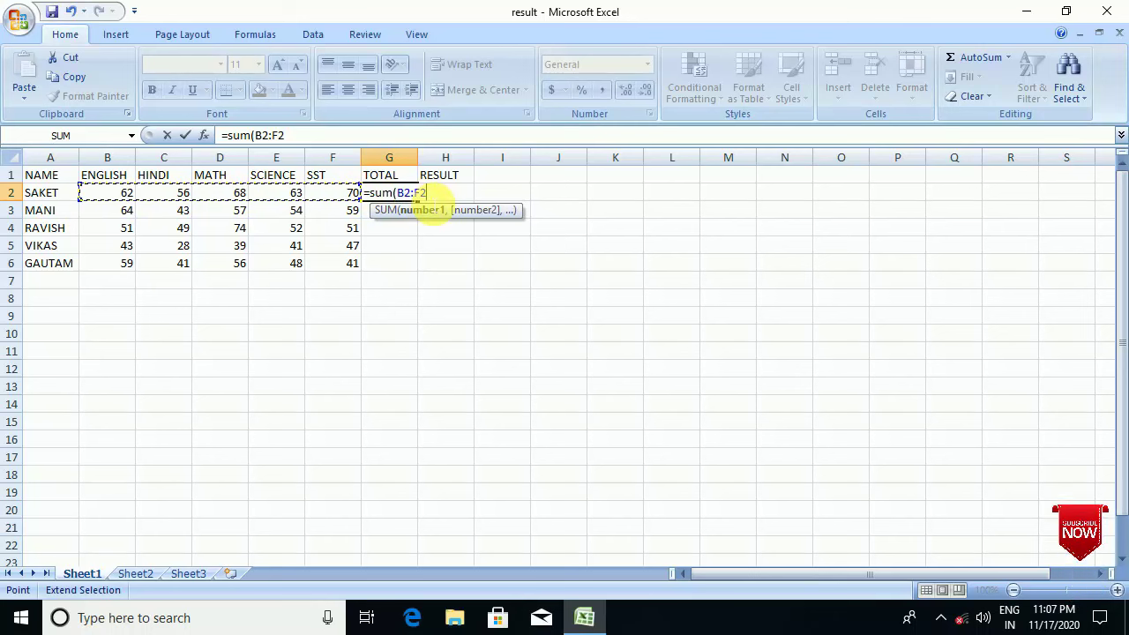
pyautogui.write(')')
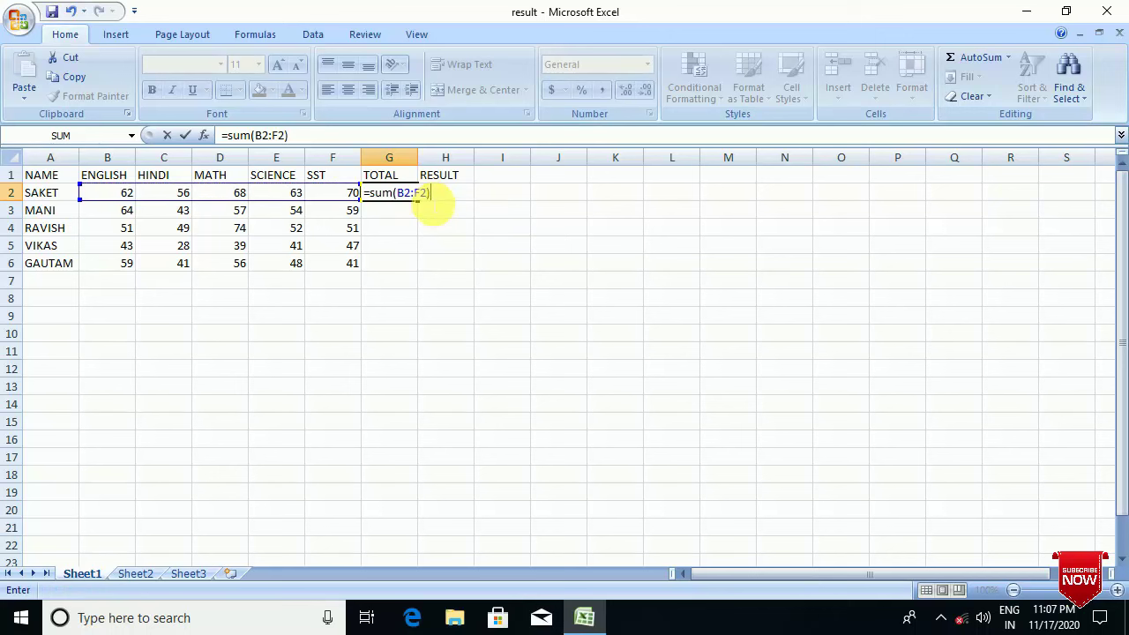
pyautogui.press('Return')
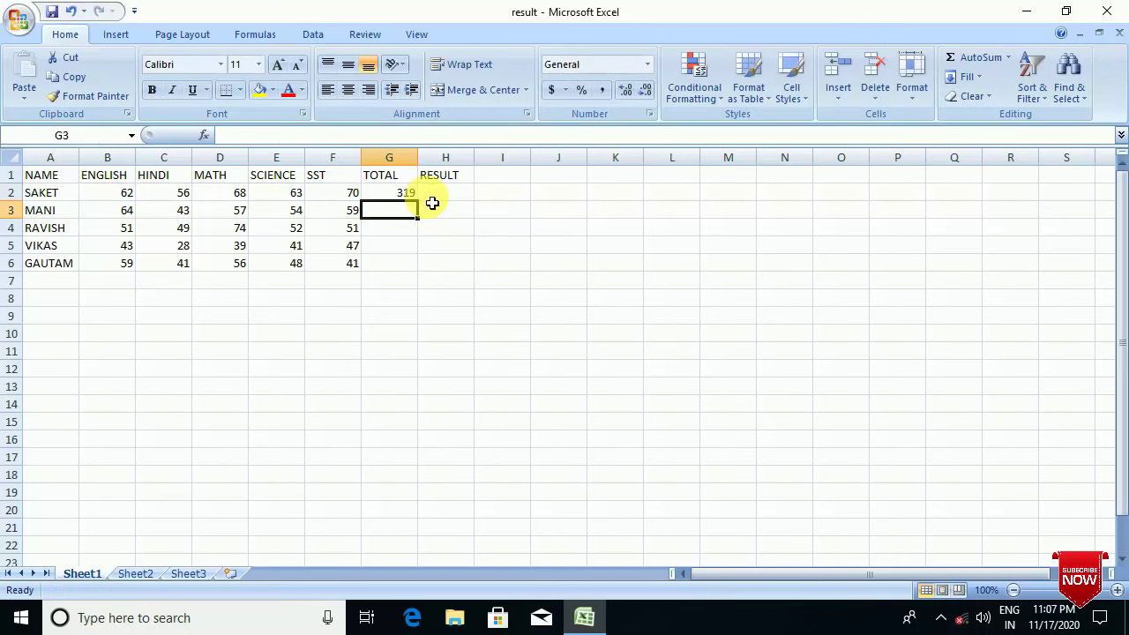
pyautogui.click(415, 199)
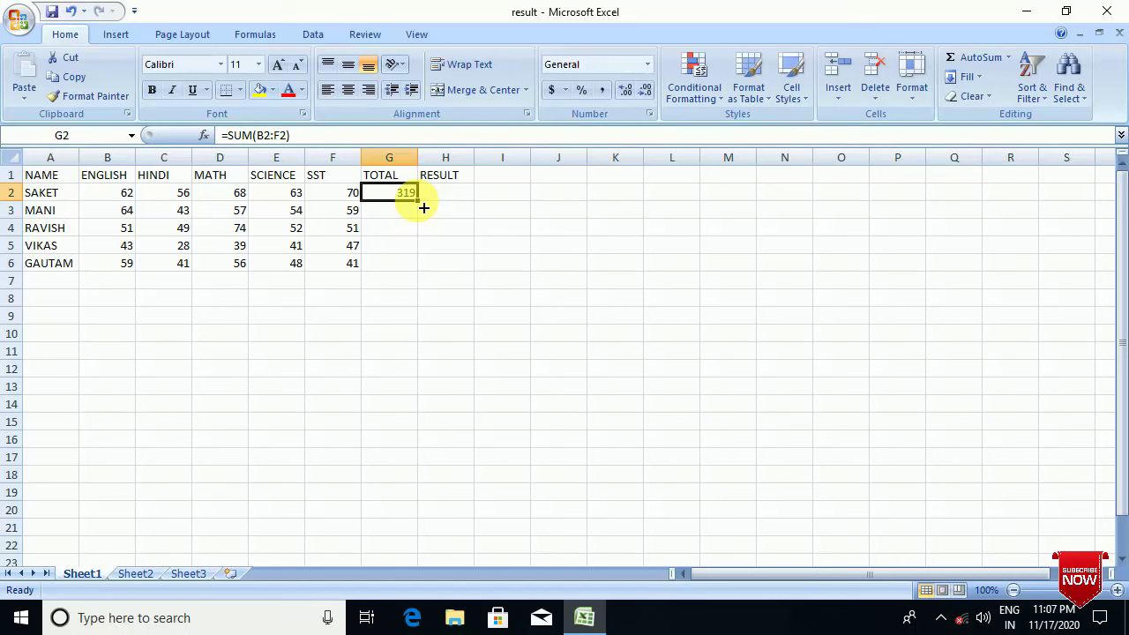
pyautogui.moveTo(423, 208); pyautogui.dragTo(414, 270)
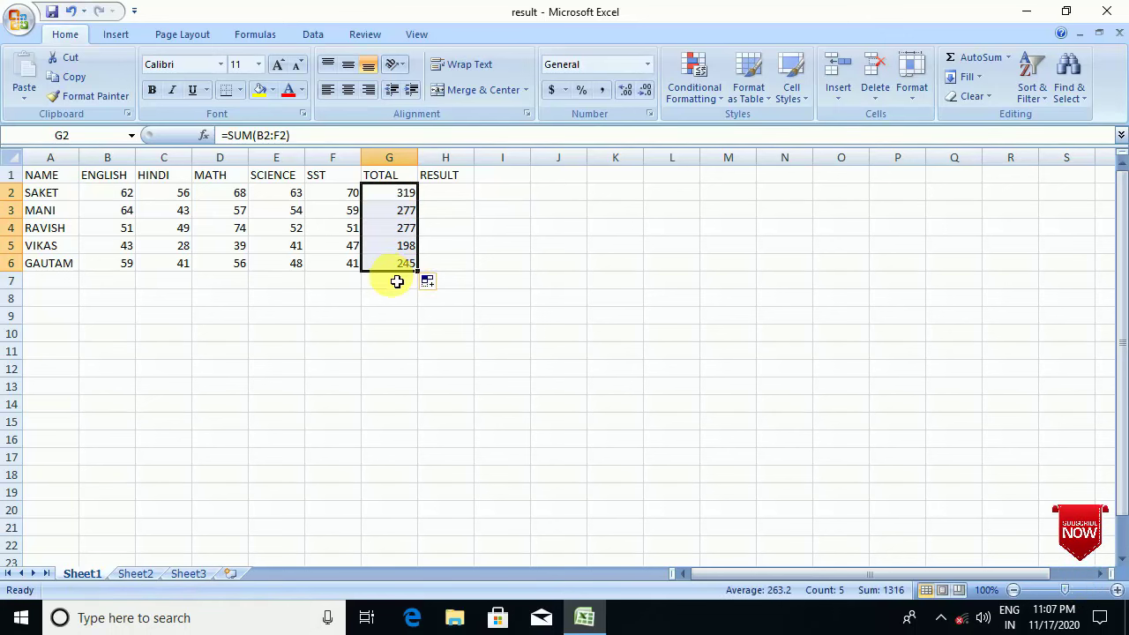
pyautogui.click(453, 197)
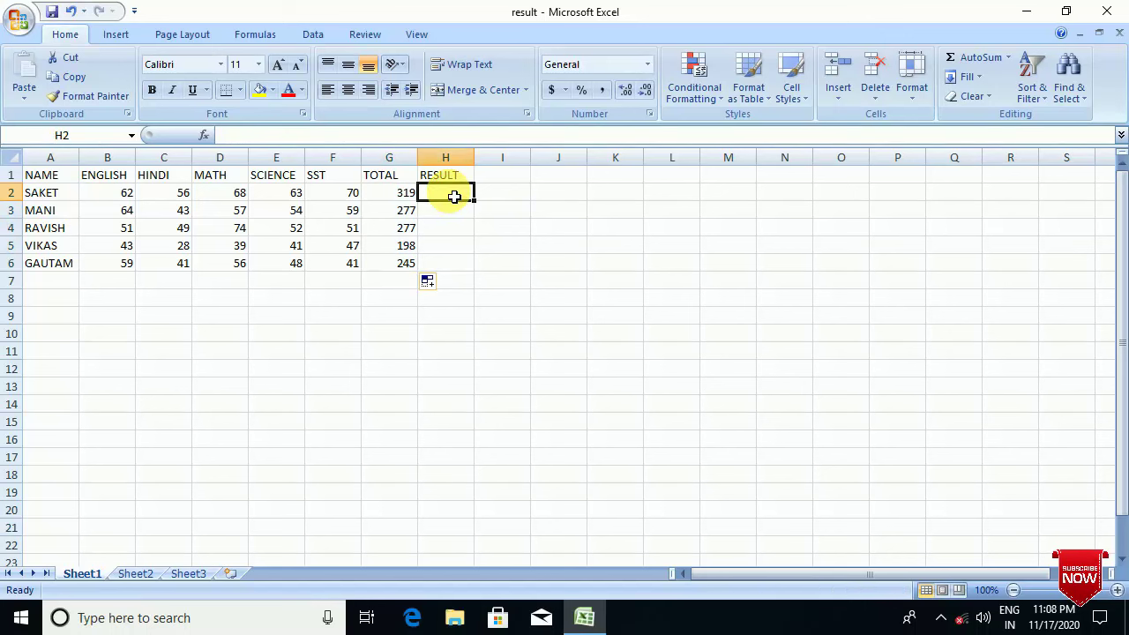
pyautogui.write('=')
pyautogui.press('BackSpace')
# - Replace the RESULT header in H1 with DIV
pyautogui.click(452, 176)
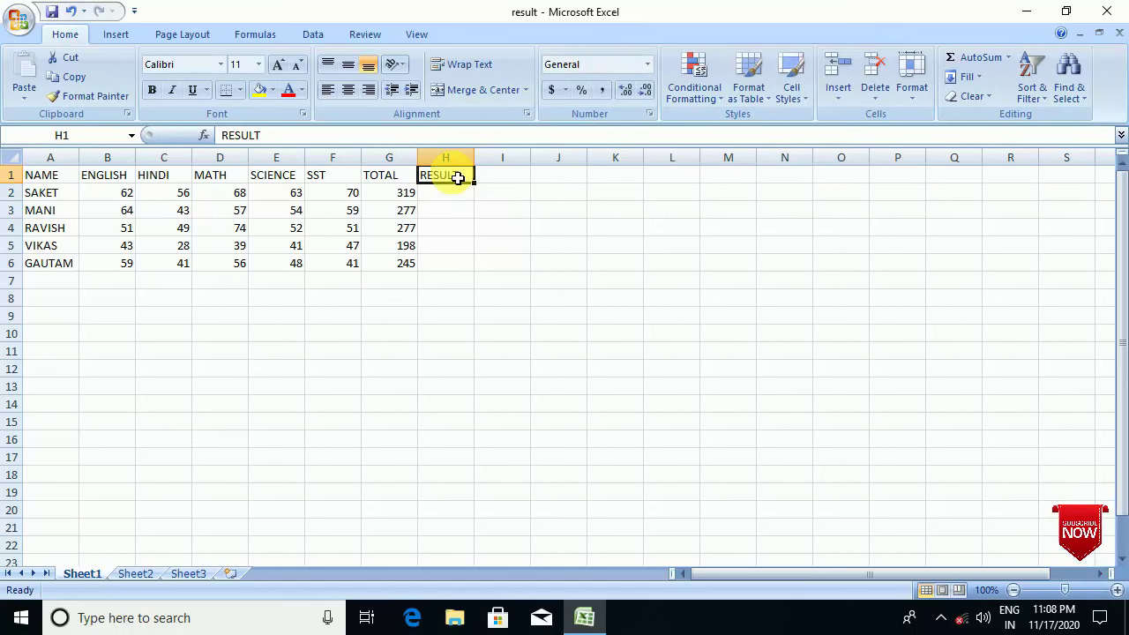
pyautogui.write('d')
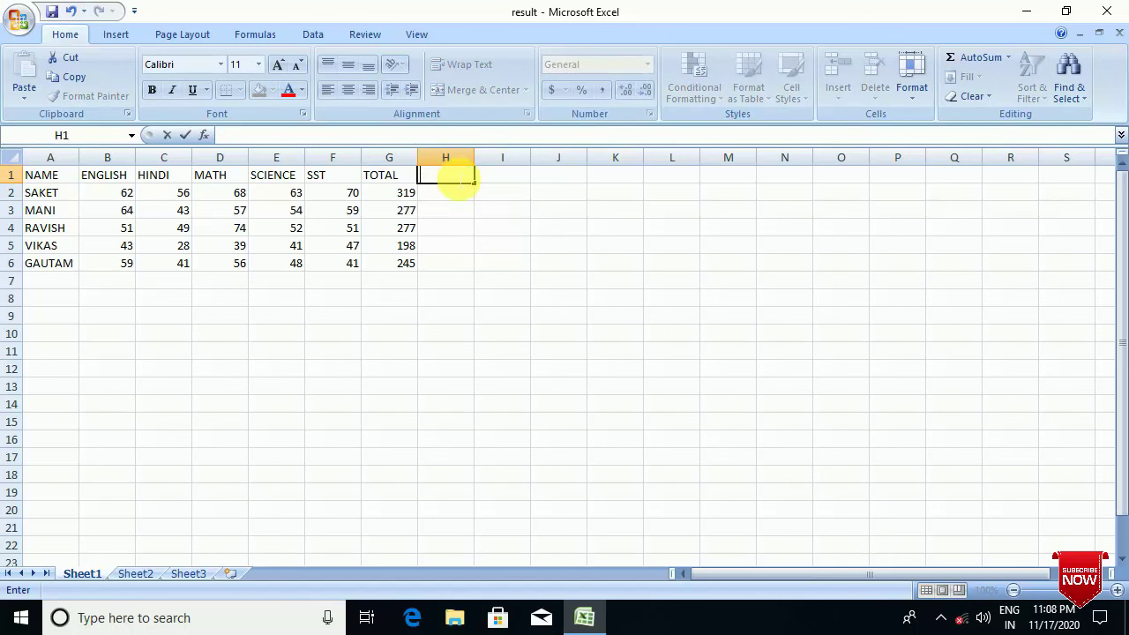
pyautogui.write('DIV.')
pyautogui.click(456, 198)
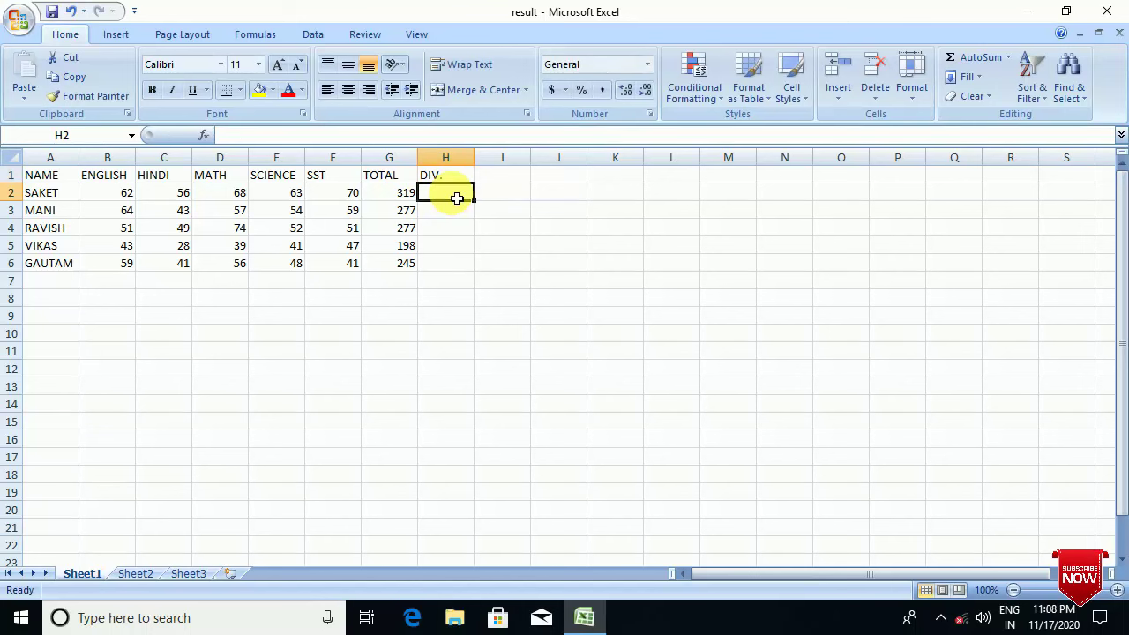
# - Start an IF formula in H2 with a logical test comparing the MIN of B2:F2 against <30
pyautogui.write('=if')
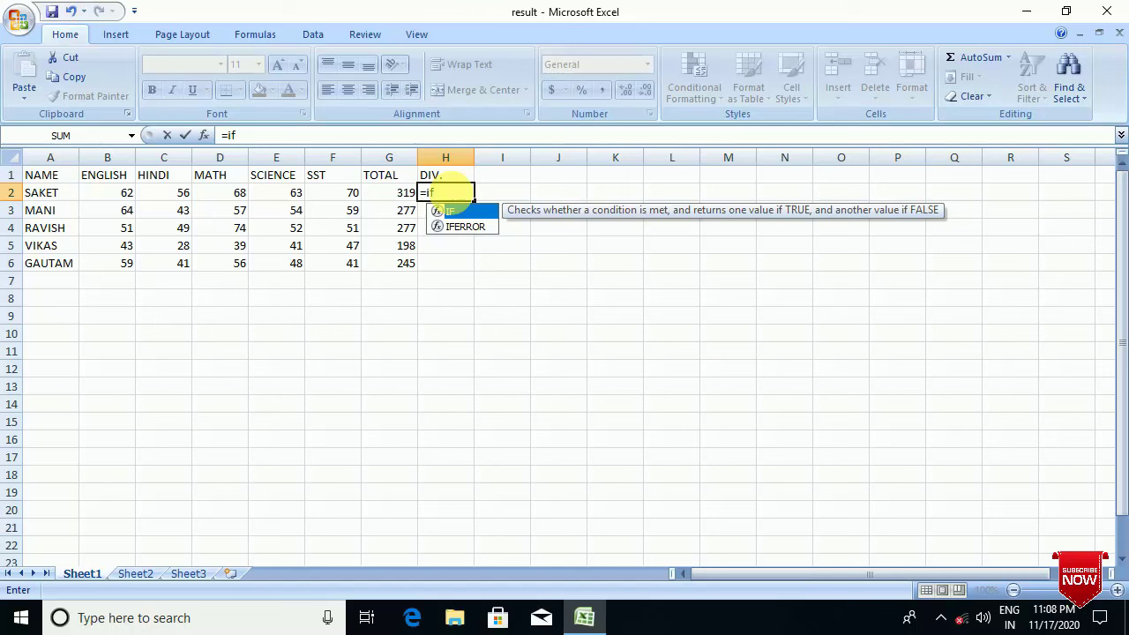
pyautogui.write('(')
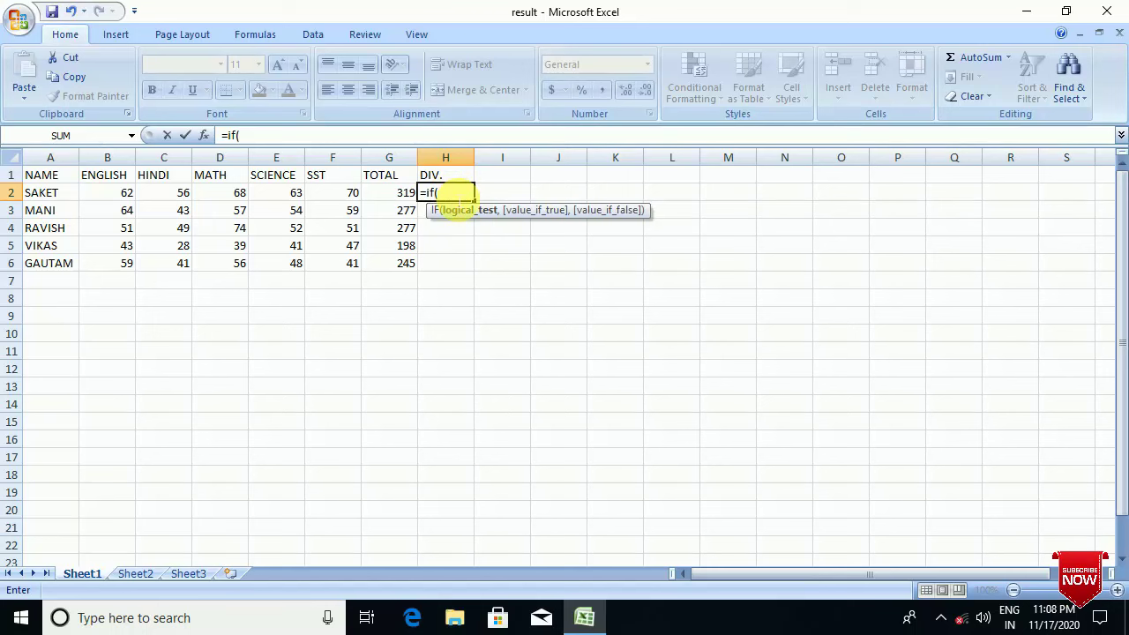
pyautogui.write('min')
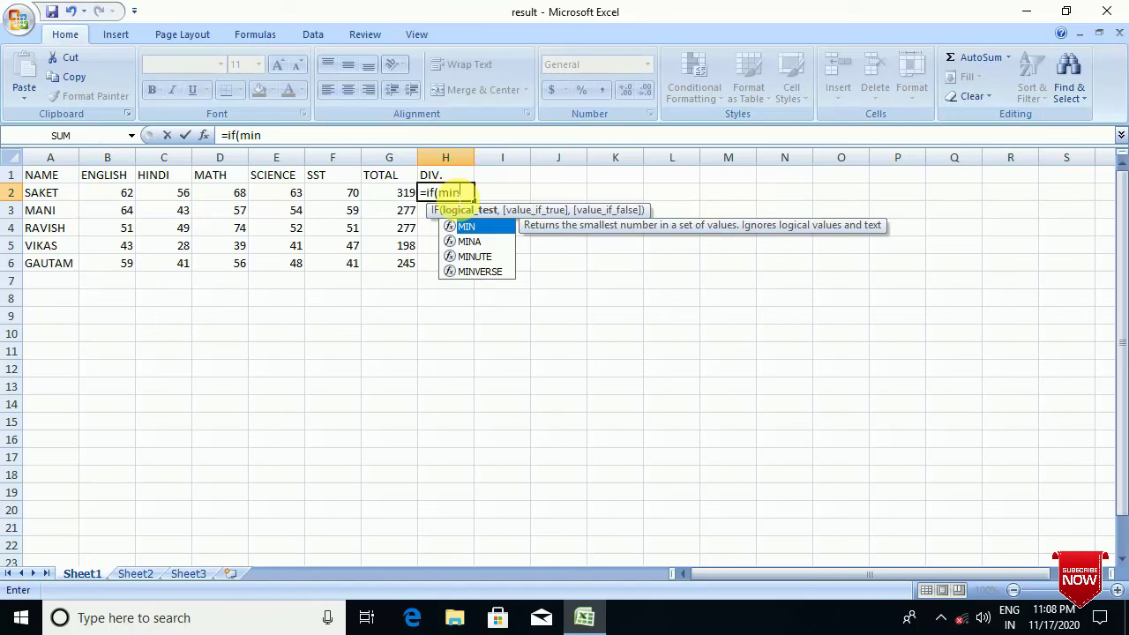
pyautogui.write('(')
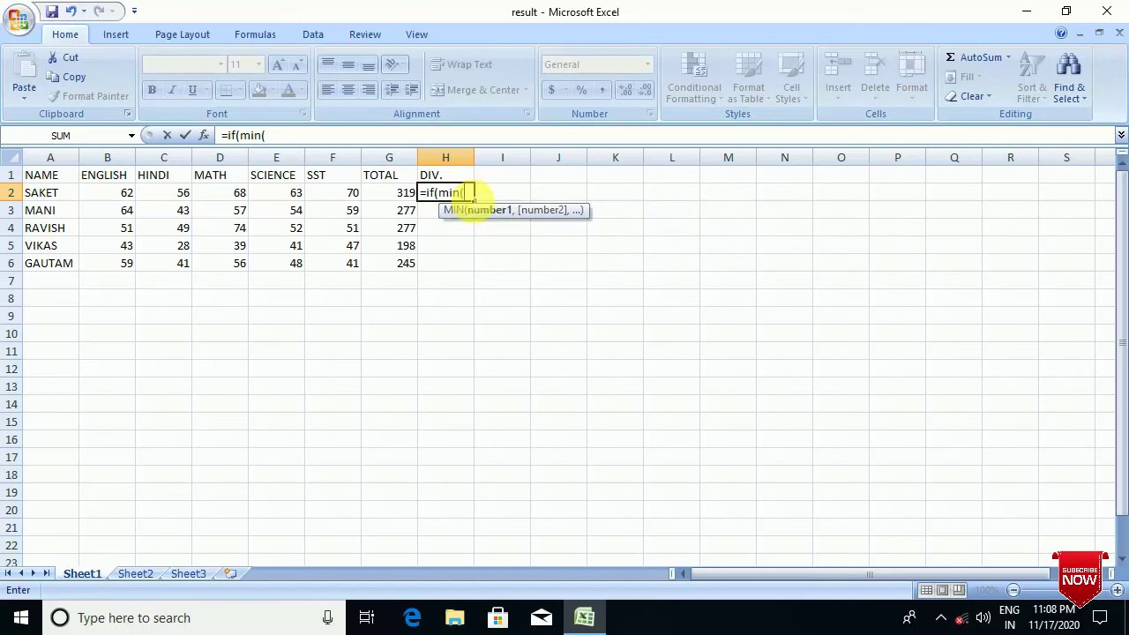
pyautogui.click(126, 202)
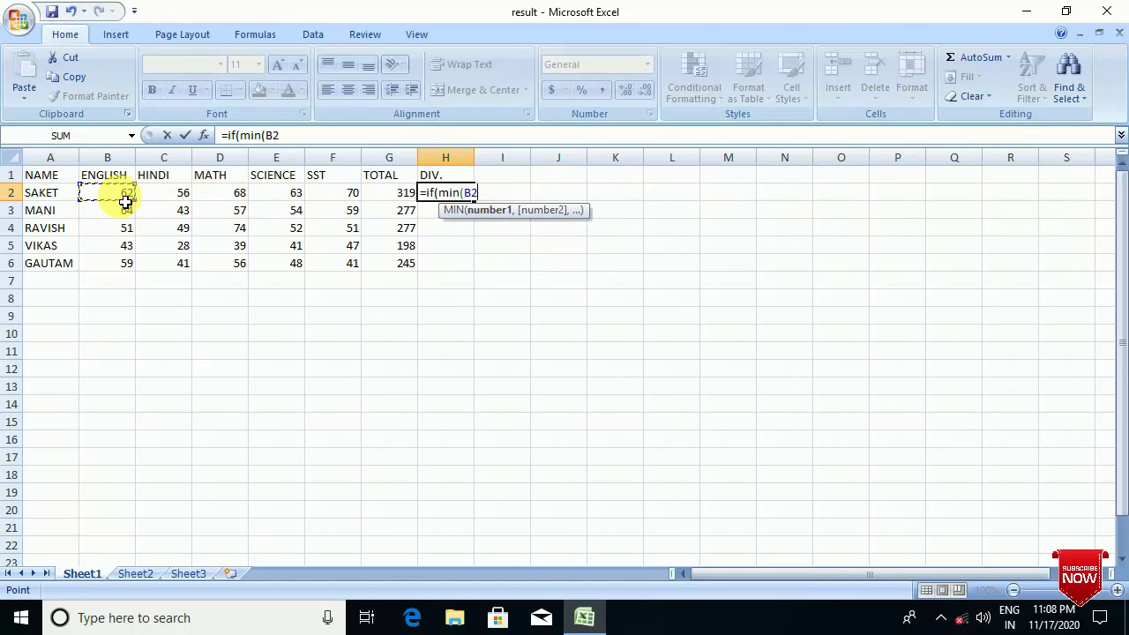
pyautogui.press('F8')
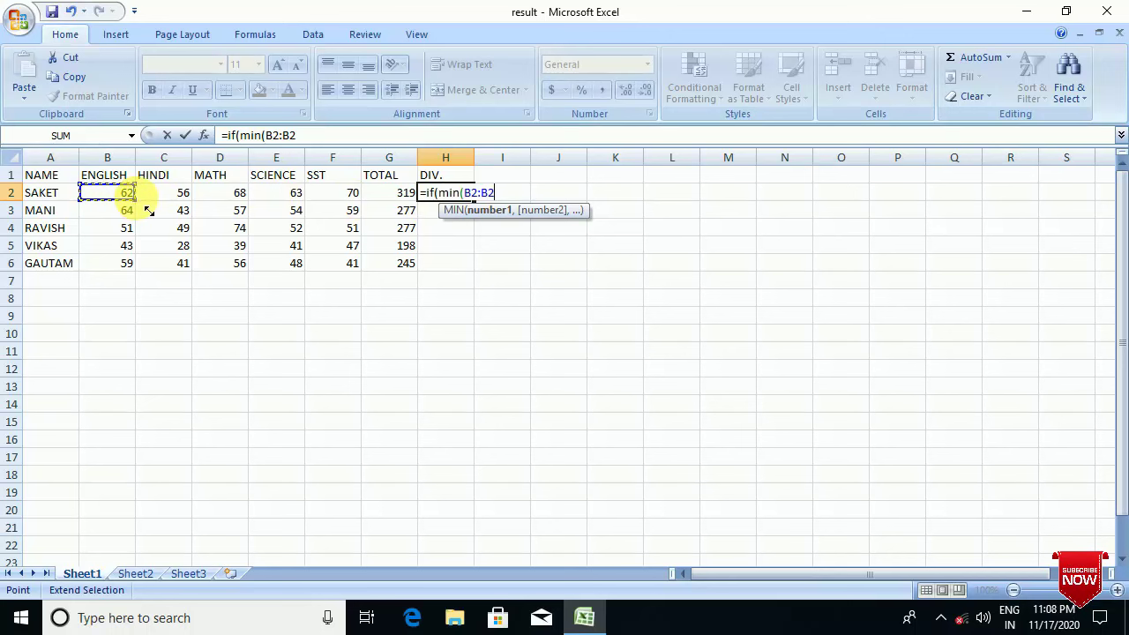
pyautogui.moveTo(142, 196); pyautogui.dragTo(362, 201)
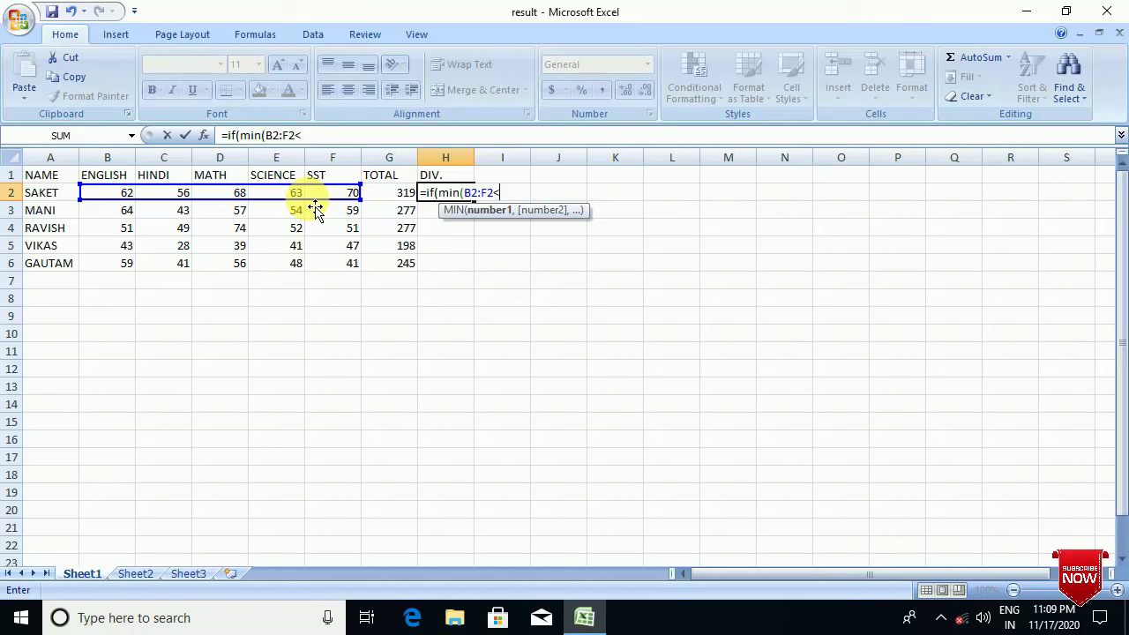
pyautogui.write('0')
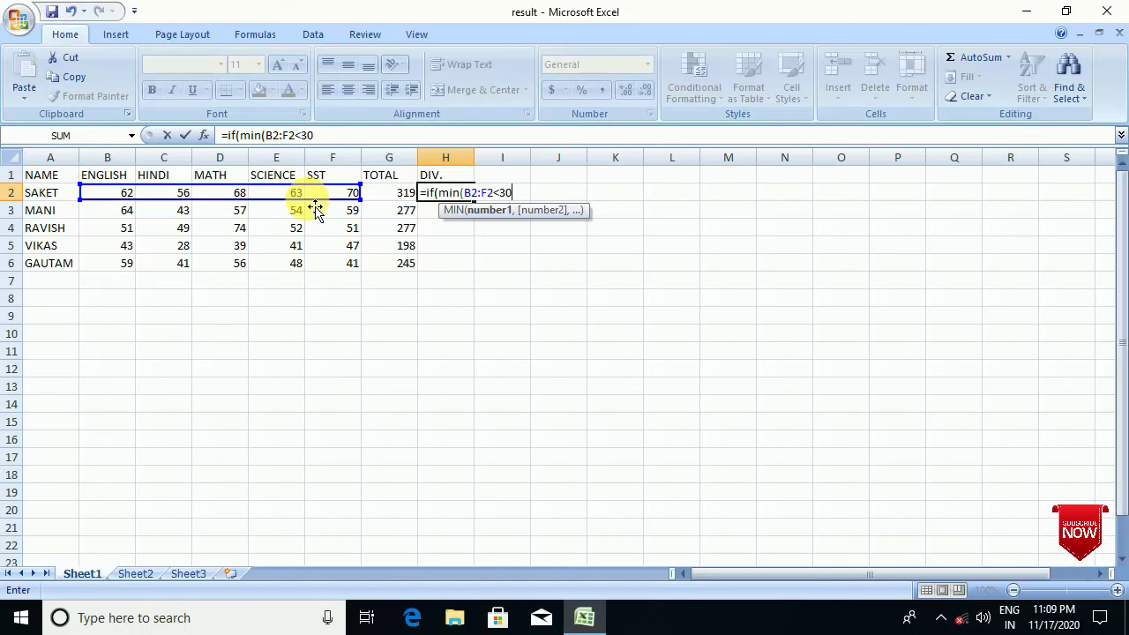
pyautogui.press('Return')
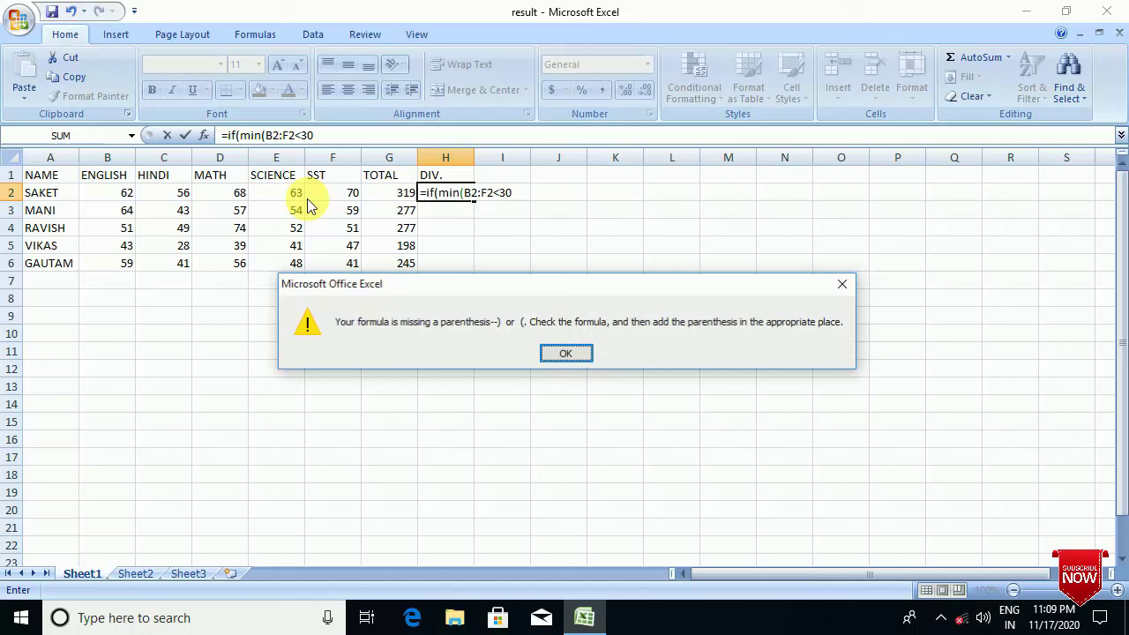
pyautogui.click(565, 353)
# - Close the MIN function's parenthesis after F2 in the H2 formula and add "fail" as the value if true
pyautogui.click(492, 192)
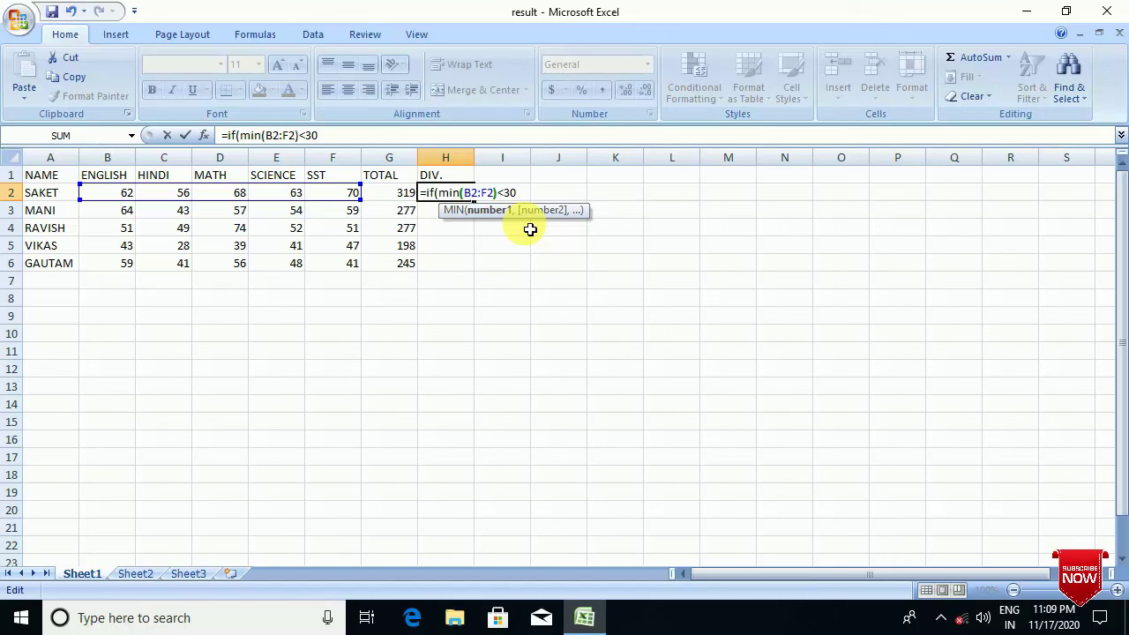
pyautogui.write(')<30')
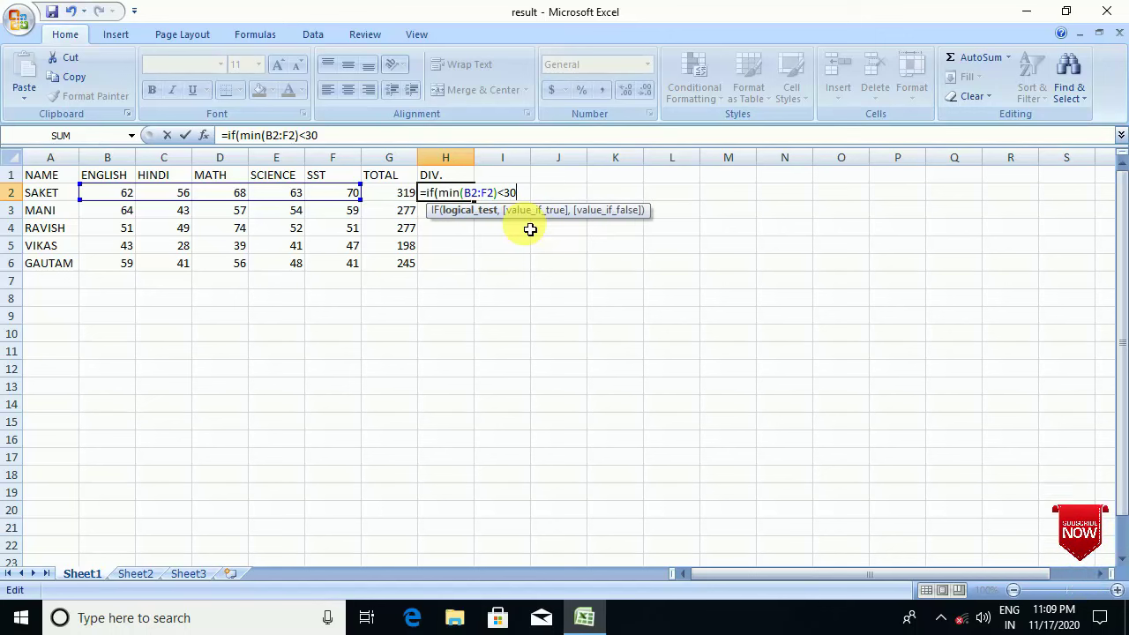
pyautogui.write(',"')
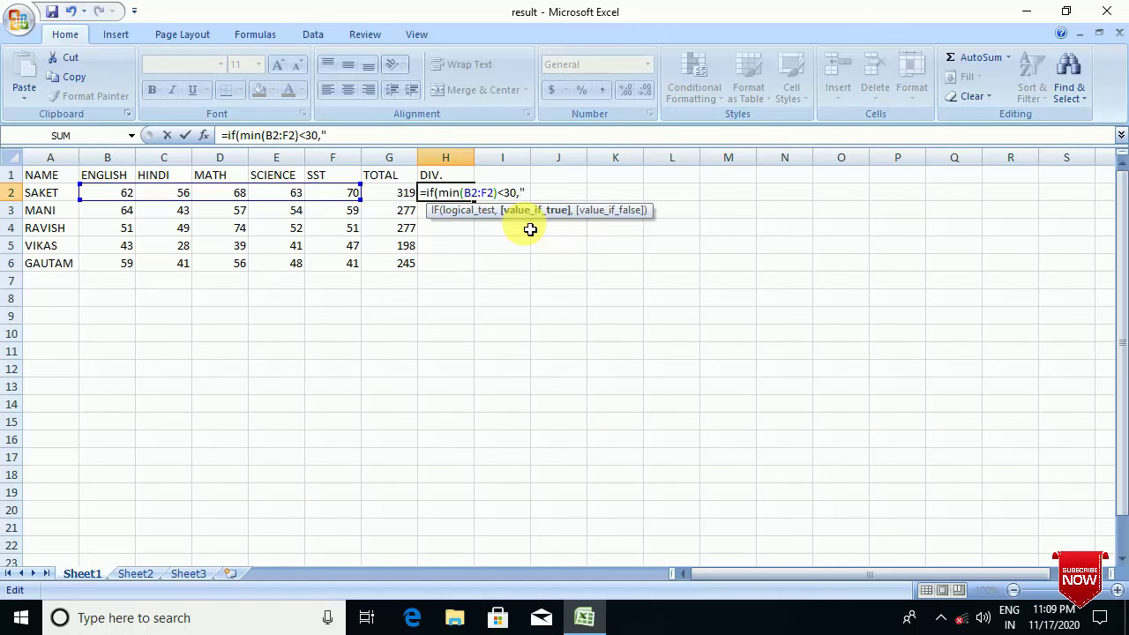
pyautogui.write('fail",')
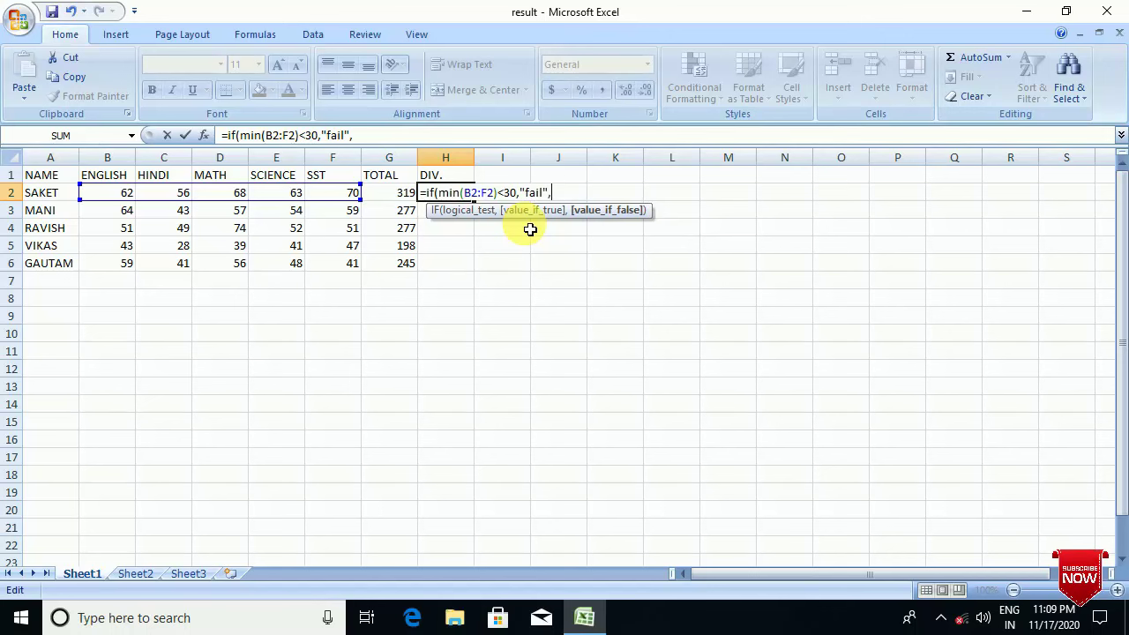
# - Nest an IF as the value if false in the H2 formula, returning "1st div" when G2>=300
pyautogui.write('if(')
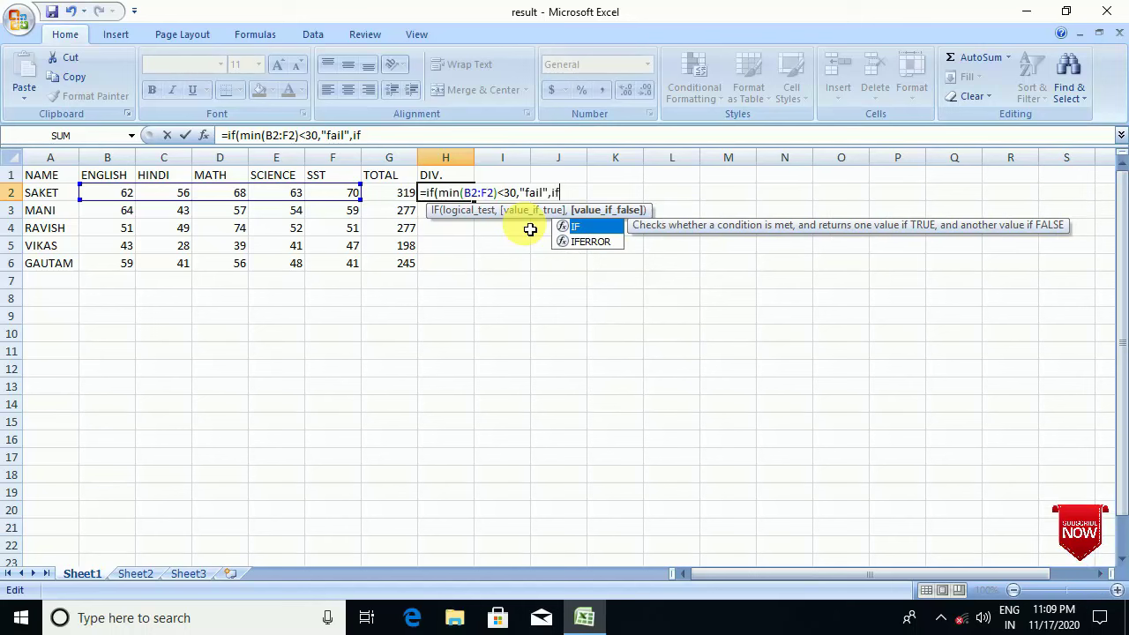
pyautogui.click(403, 200)
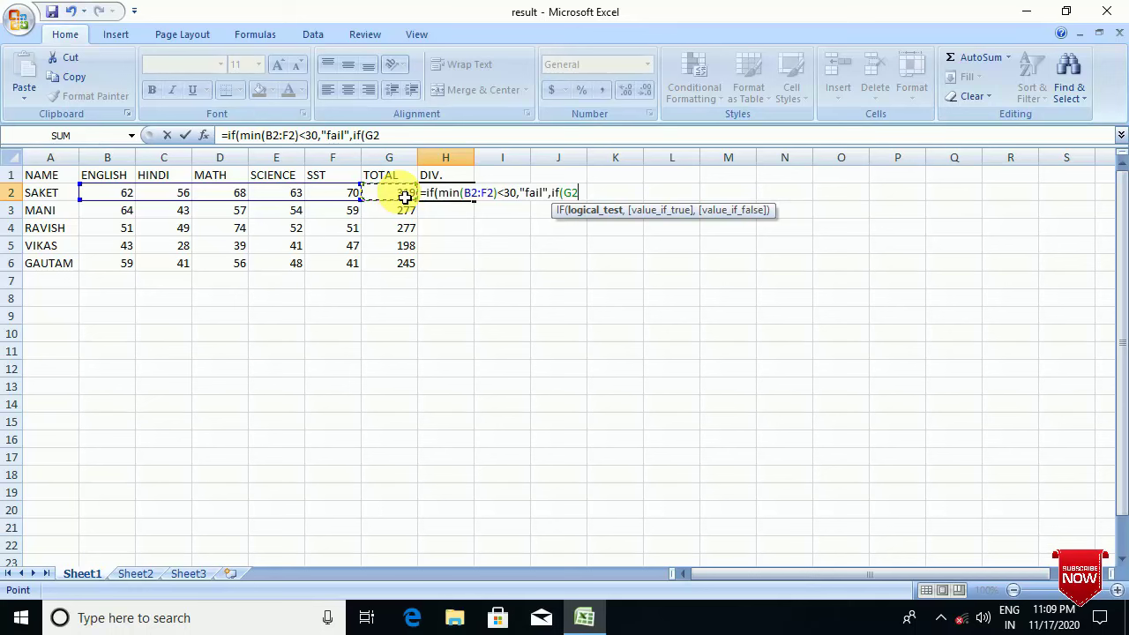
pyautogui.write('>')
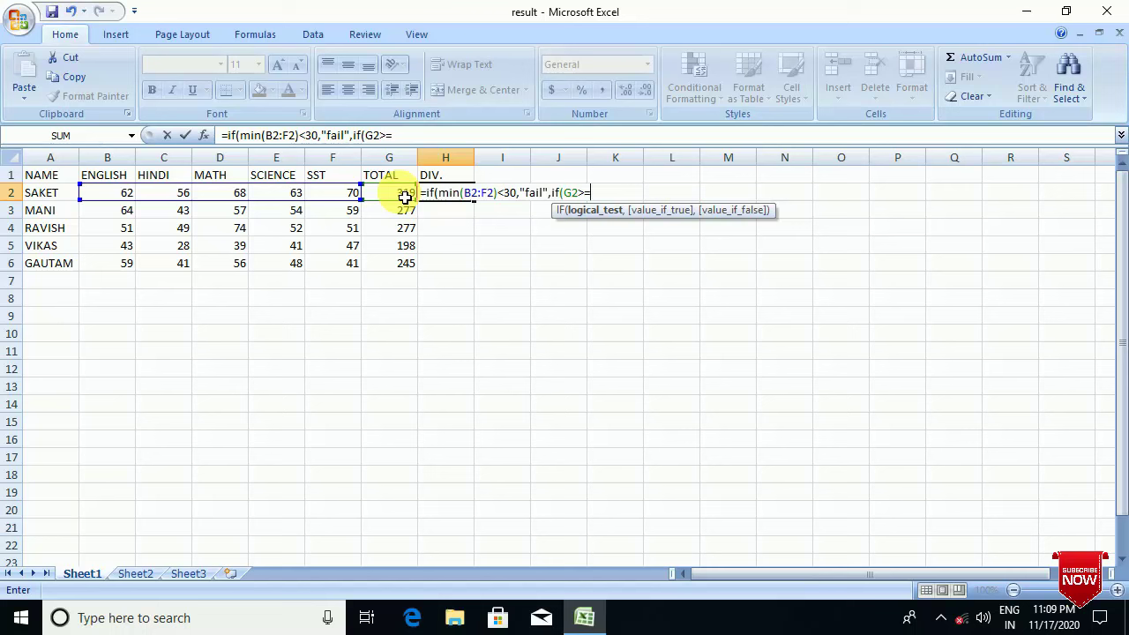
pyautogui.write('=300,')
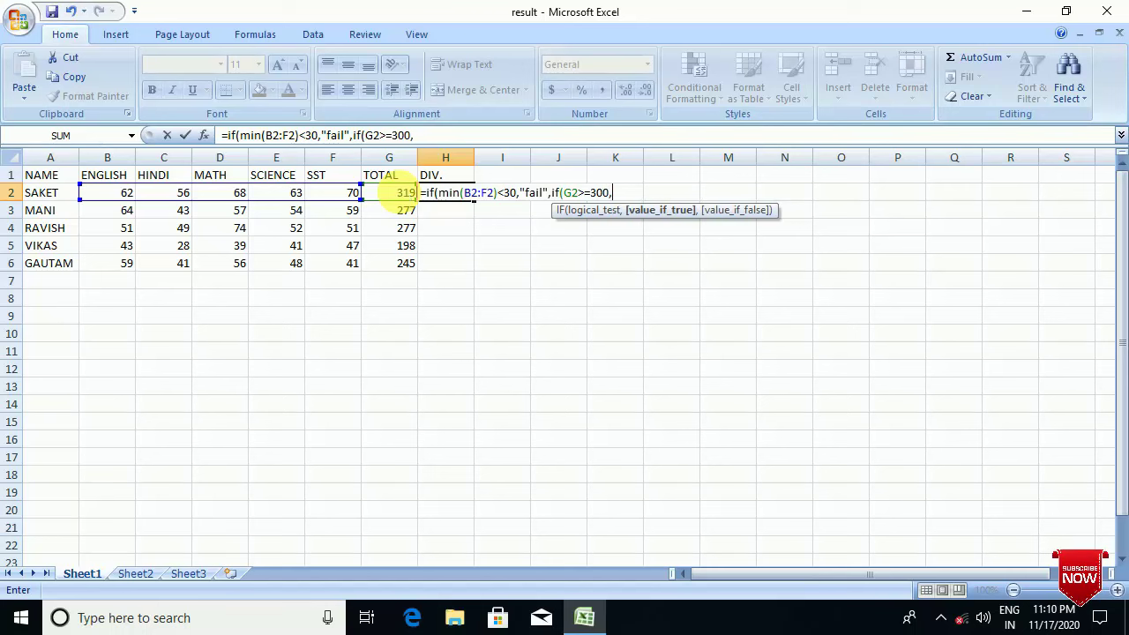
pyautogui.write('"1st')
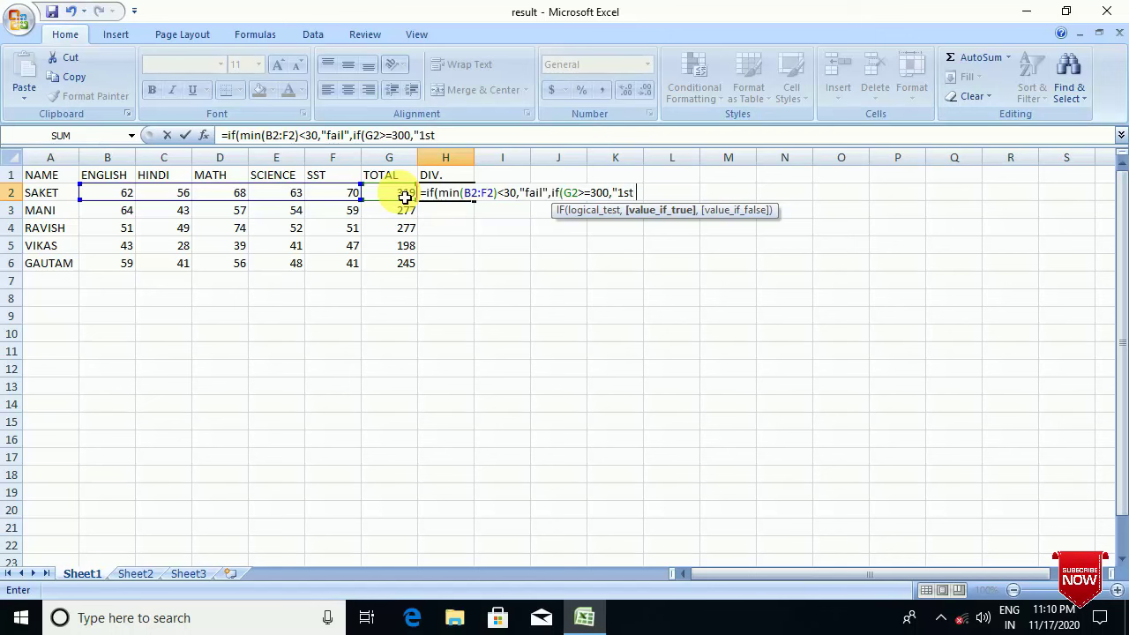
pyautogui.write(' div",')
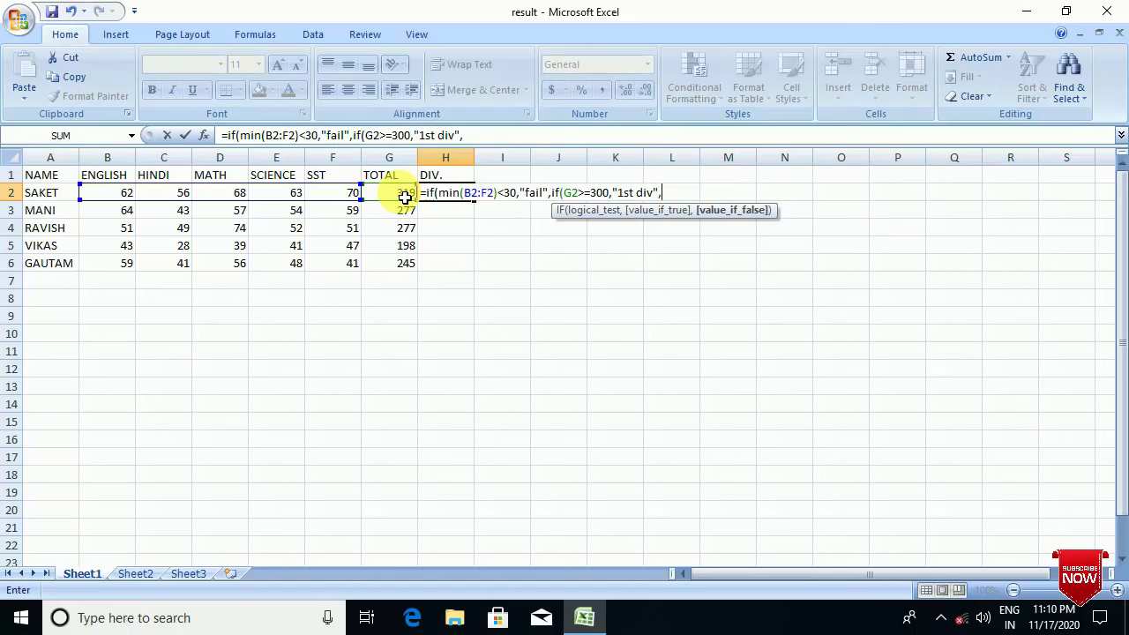
# - Nest another IF as the value if false in the H2 formula, returning "2nd div" when G2>=225
pyautogui.write('if(')
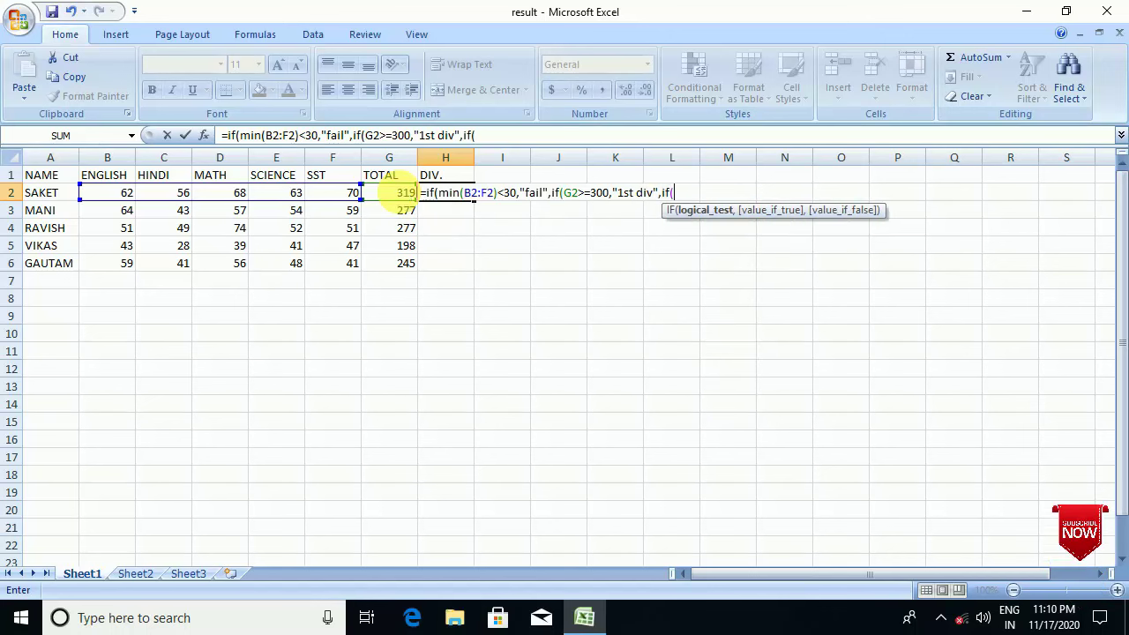
pyautogui.click(406, 197)
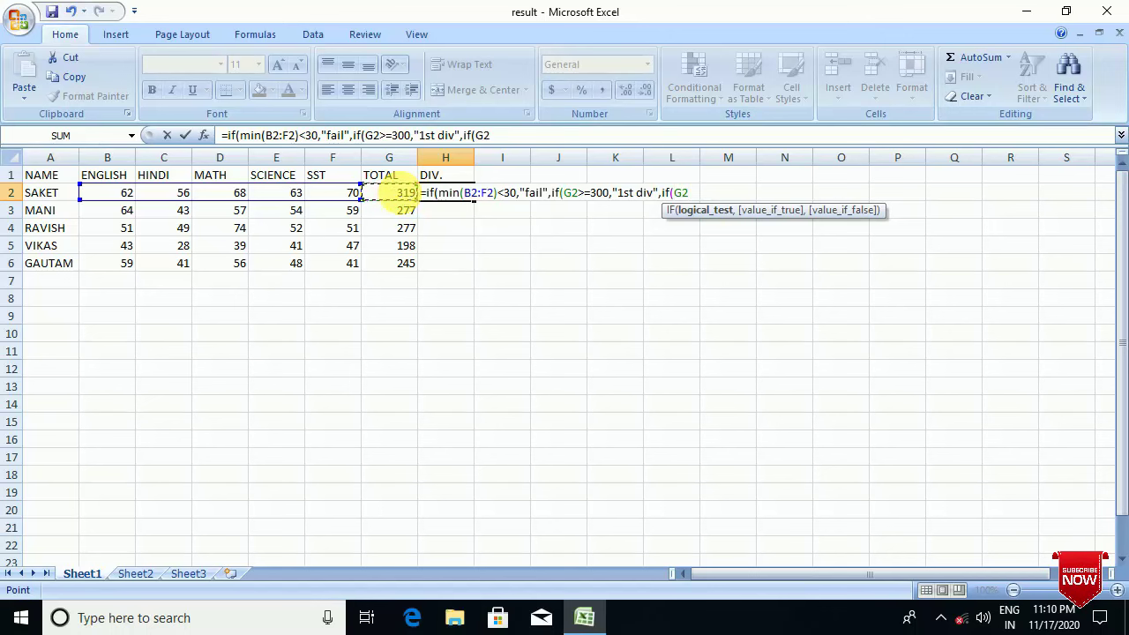
pyautogui.write('>=225')
pyautogui.press('BackSpace')
pyautogui.write(',')
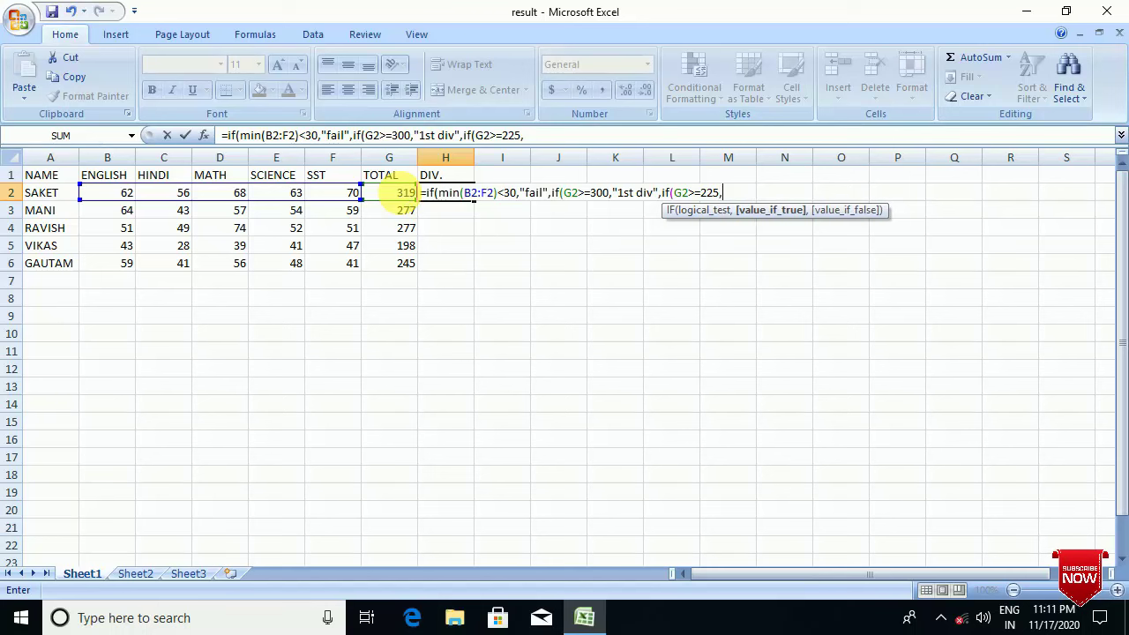
pyautogui.write('"2nd div')
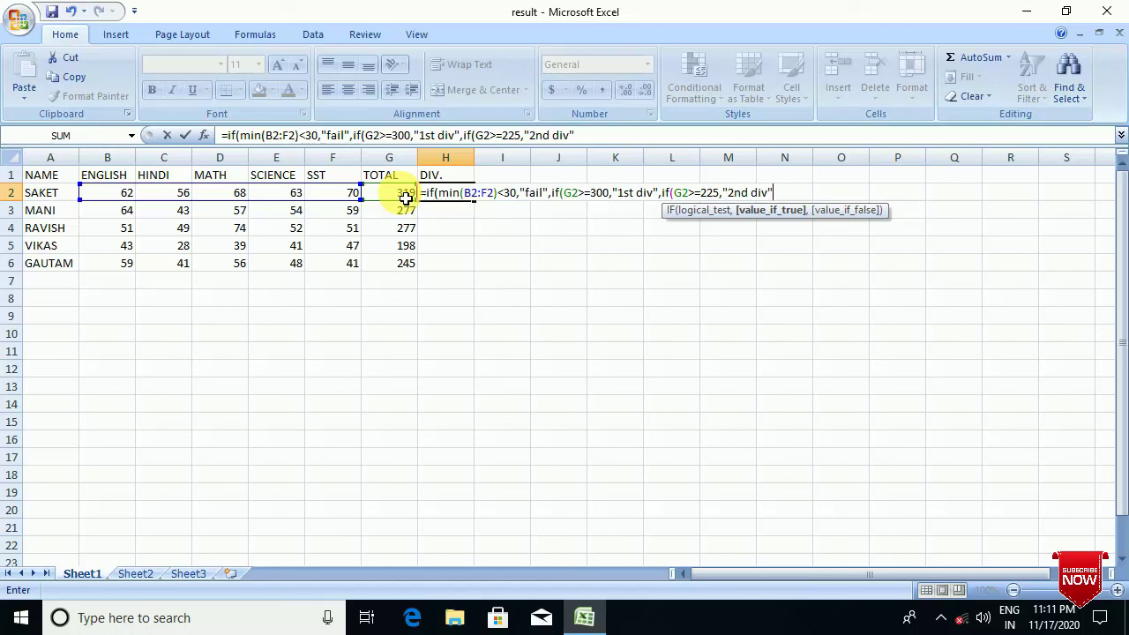
# - Nest a further IF as the next value if false in the H2 formula, returning "3rd div" when G2>=180
pyautogui.write('",if')
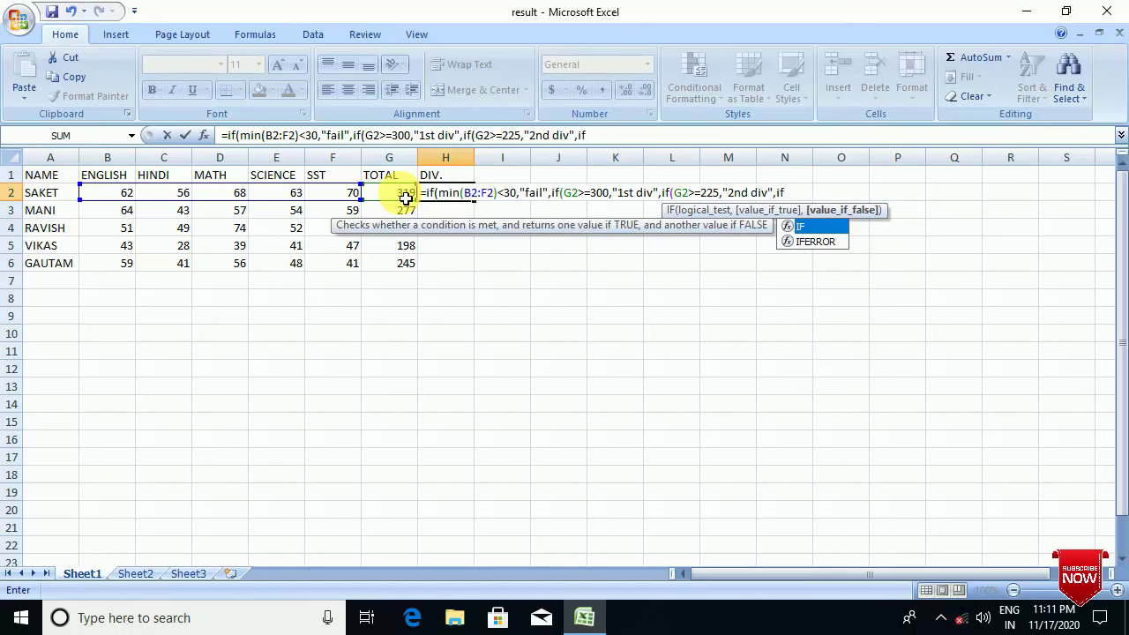
pyautogui.write('(')
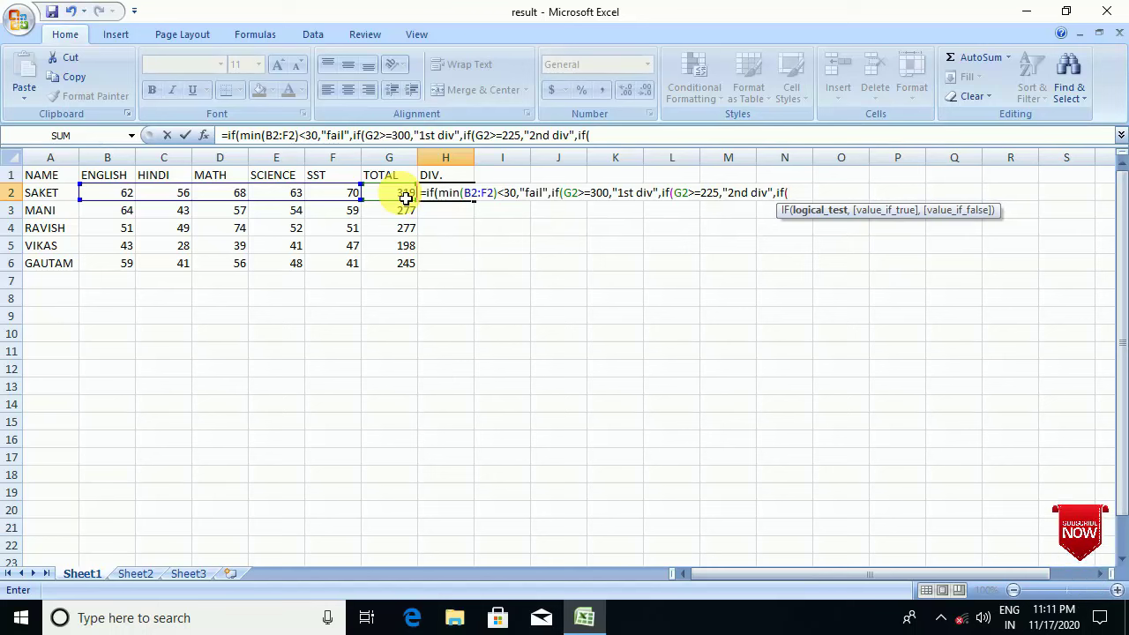
pyautogui.click(406, 198)
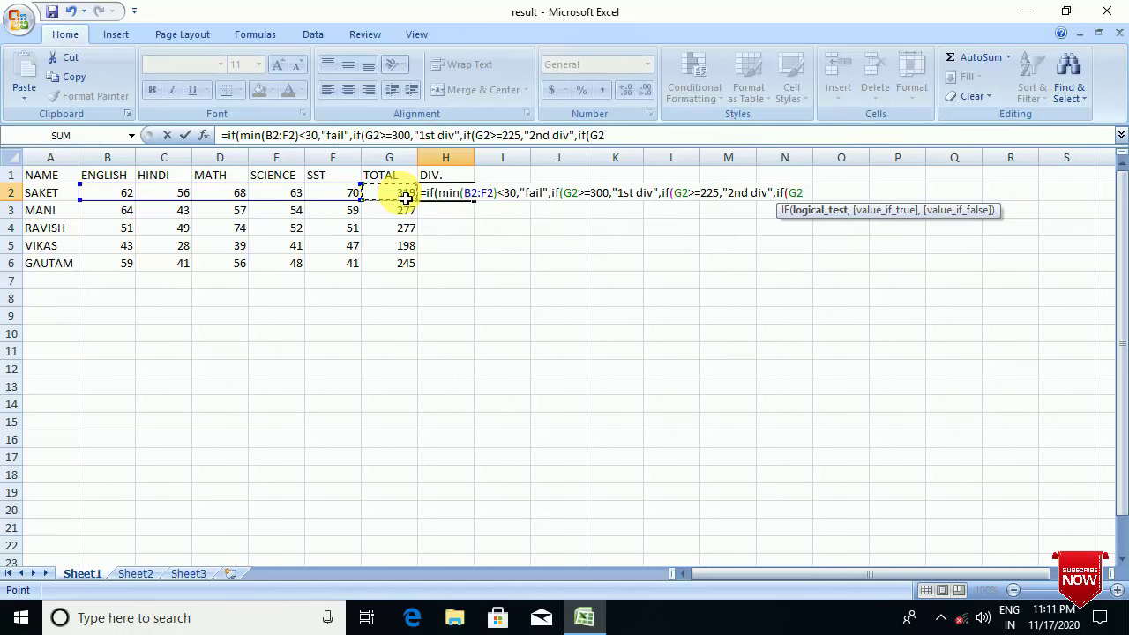
pyautogui.write('>=180')
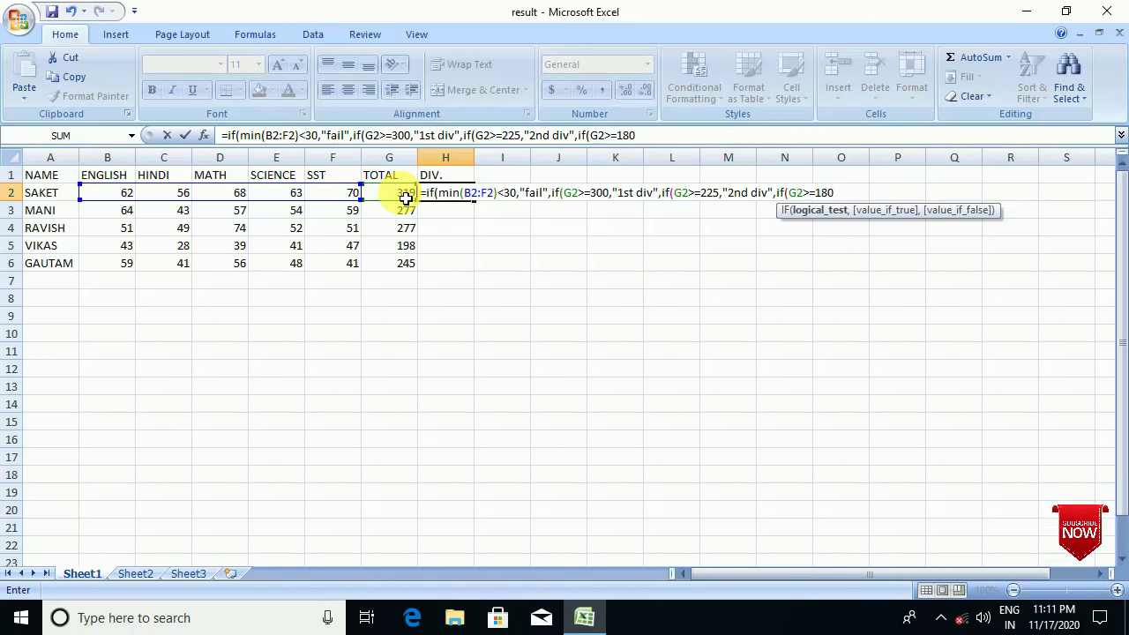
pyautogui.write(',')
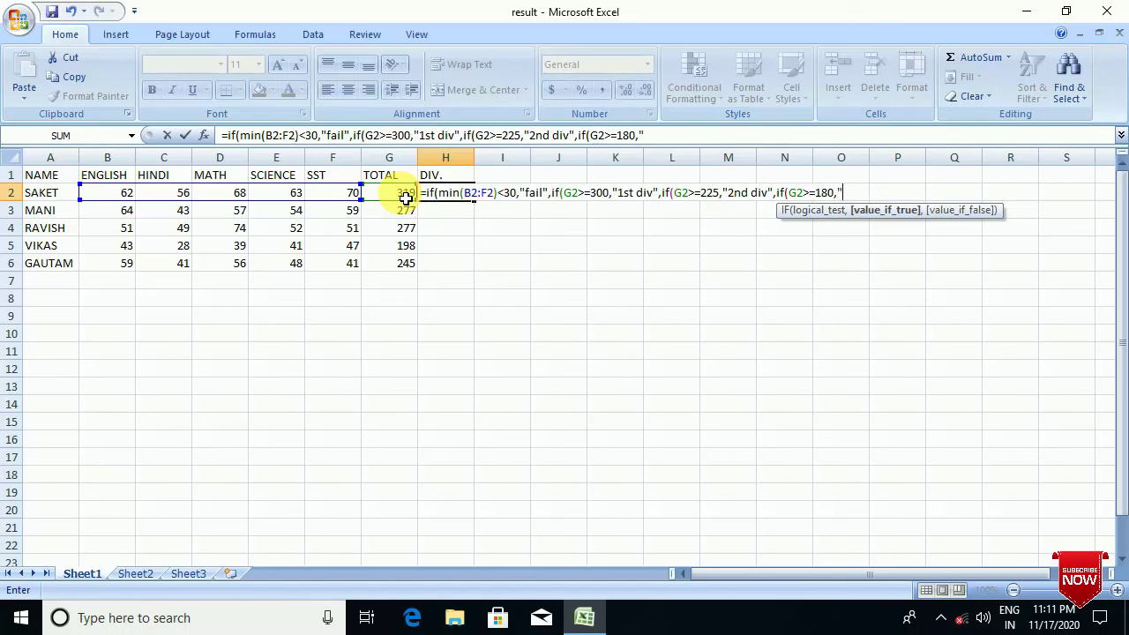
pyautogui.write('"3rd div')
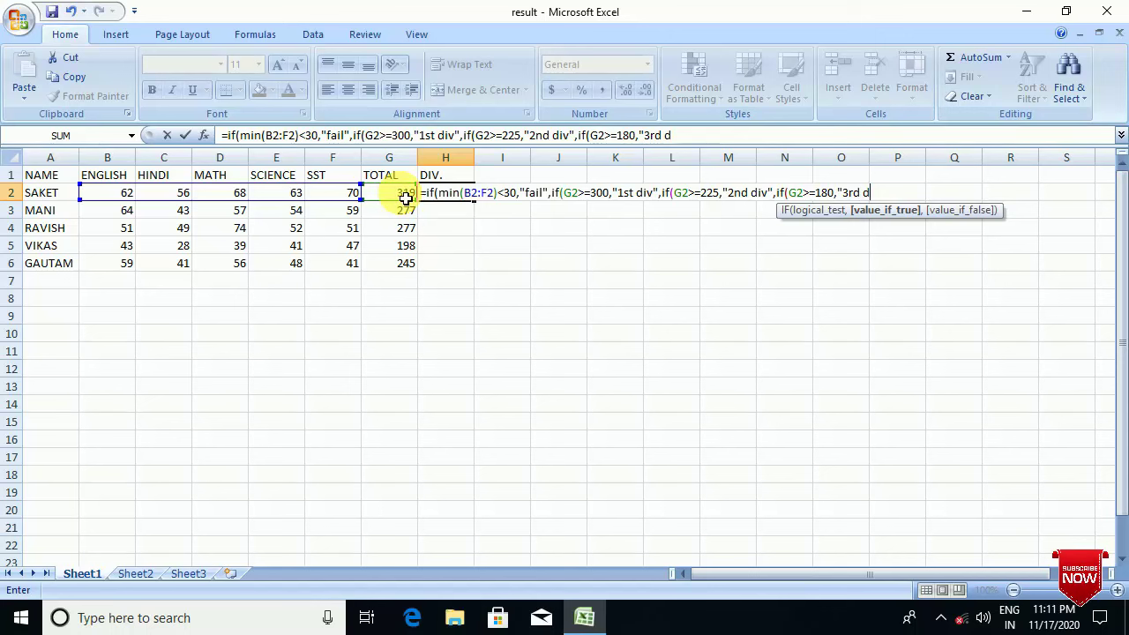
pyautogui.write('",')
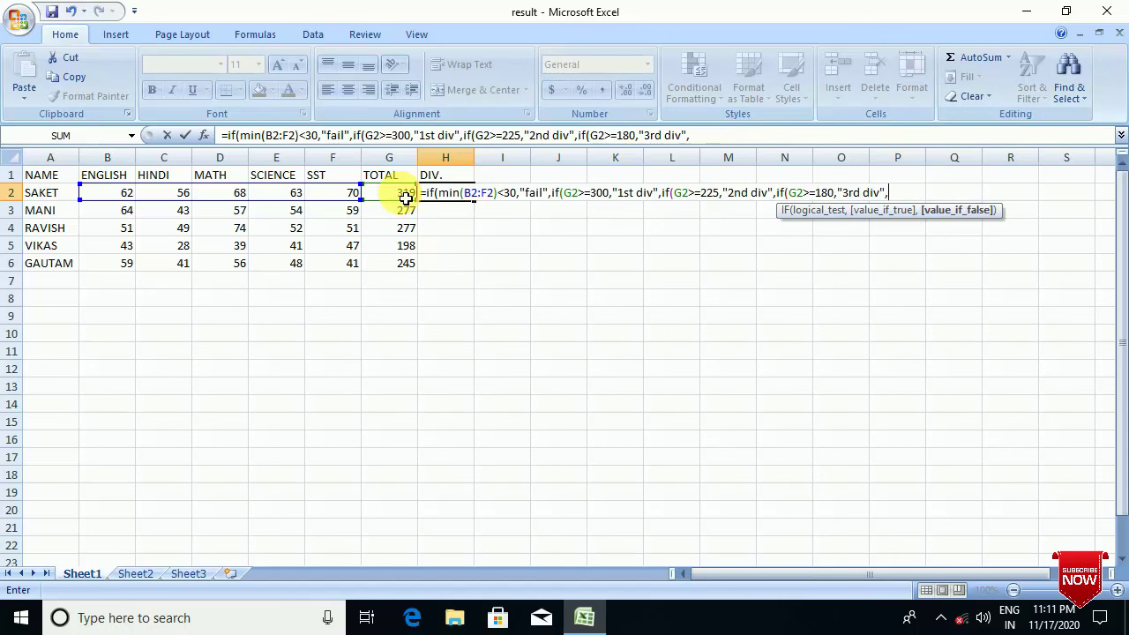
# - Add "fail" in full quotation marks as the last value if false in H2, close all four IF parentheses and enter the formula
pyautogui.write('fail"')
pyautogui.press('Return')
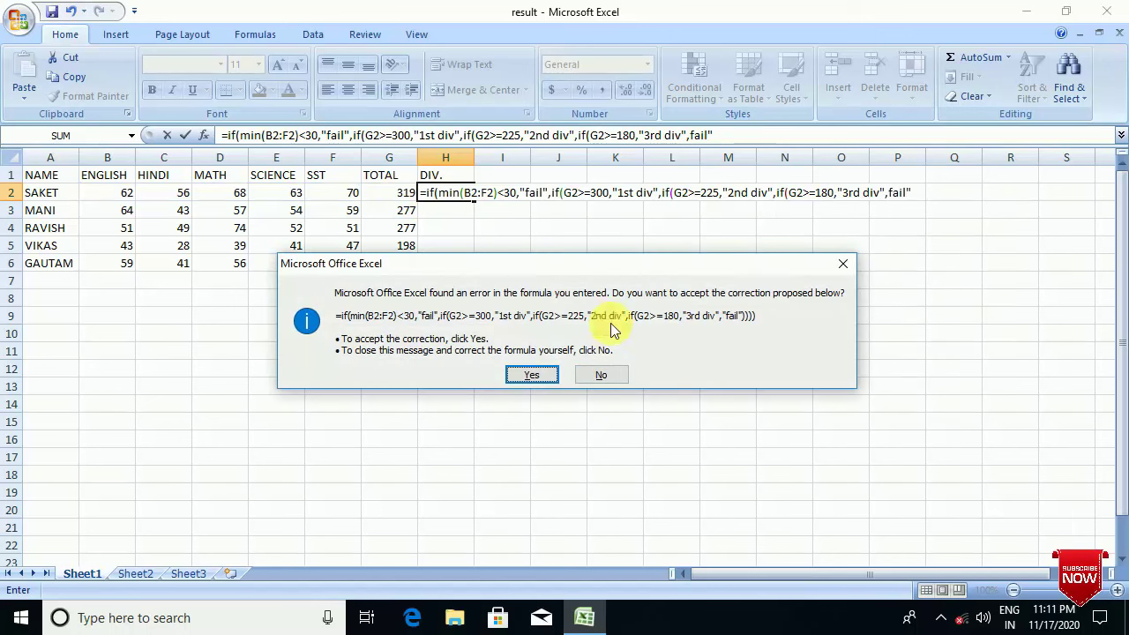
pyautogui.click(602, 374)
pyautogui.click(890, 192)
pyautogui.click(917, 192)
pyautogui.write(')')
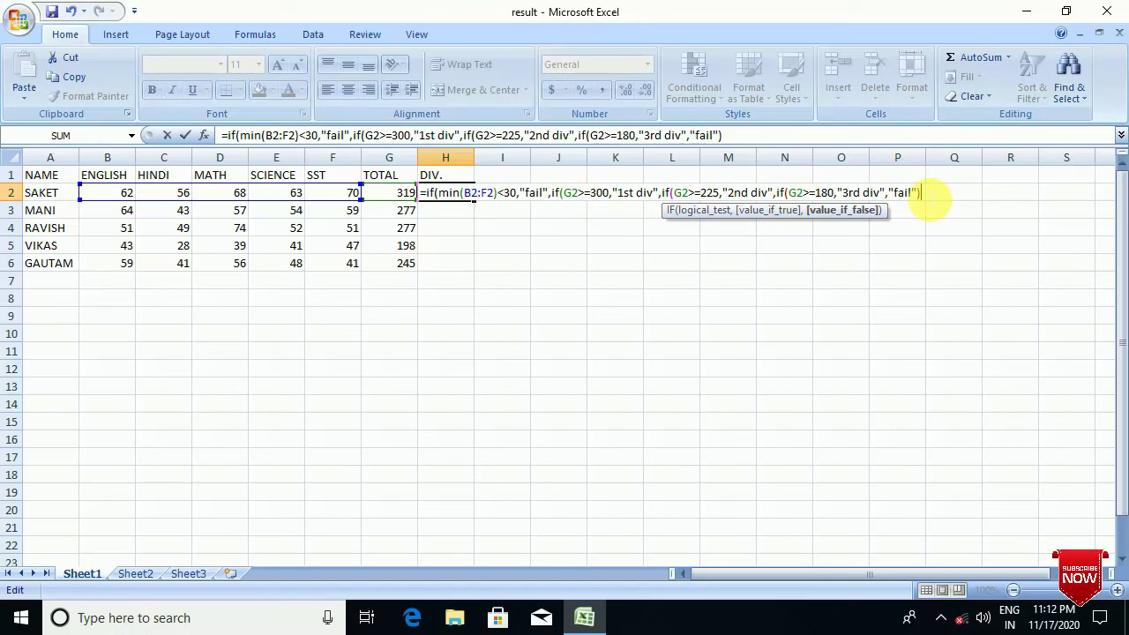
pyautogui.write('))')
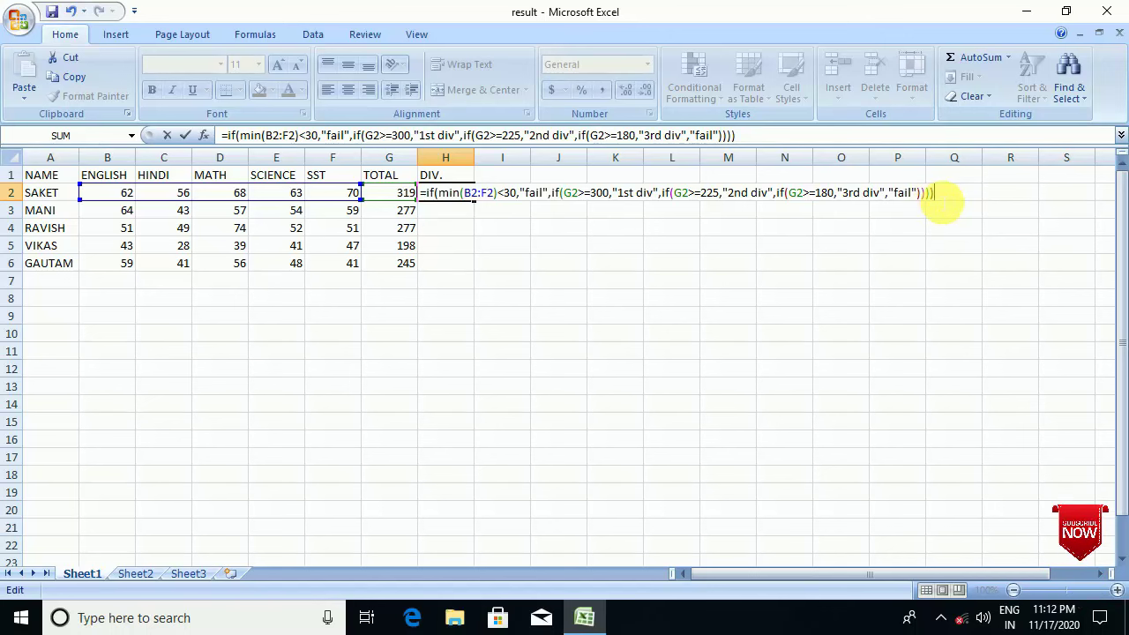
pyautogui.press('Return')
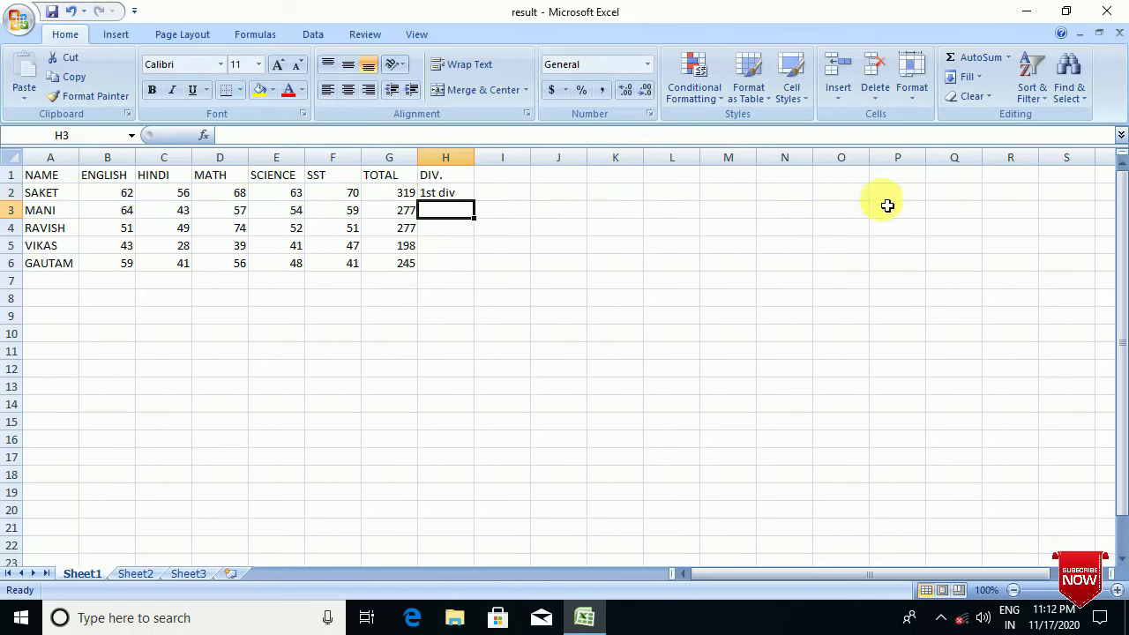
# - Fill the division formula from H2 down to H6 and inspect the copied formula in H5
pyautogui.click(459, 193)
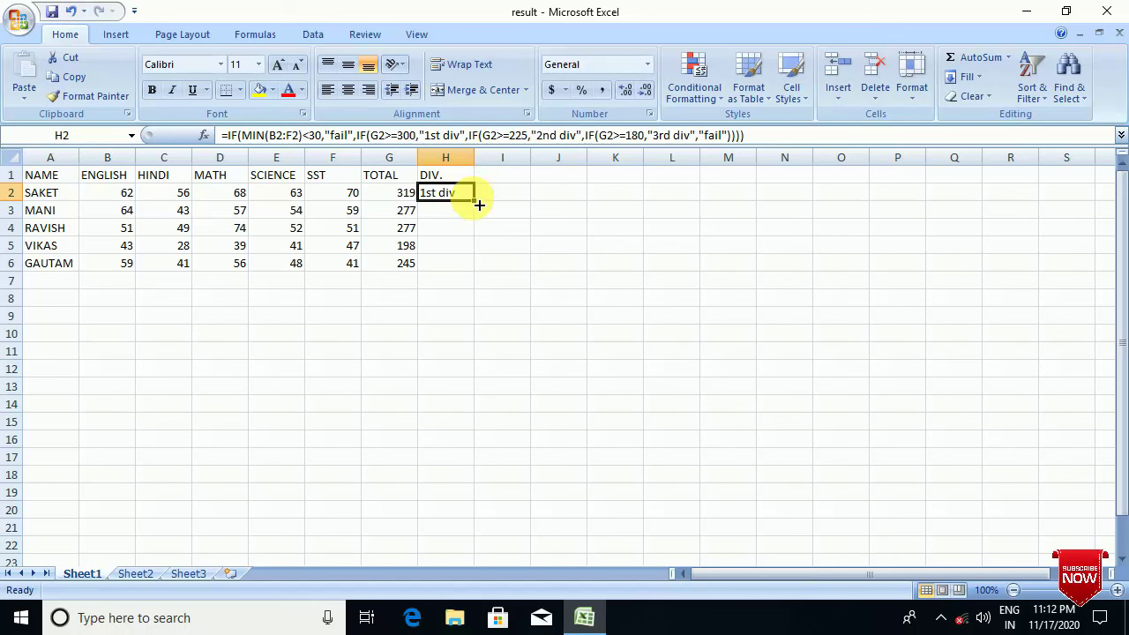
pyautogui.moveTo(479, 206); pyautogui.dragTo(479, 279)
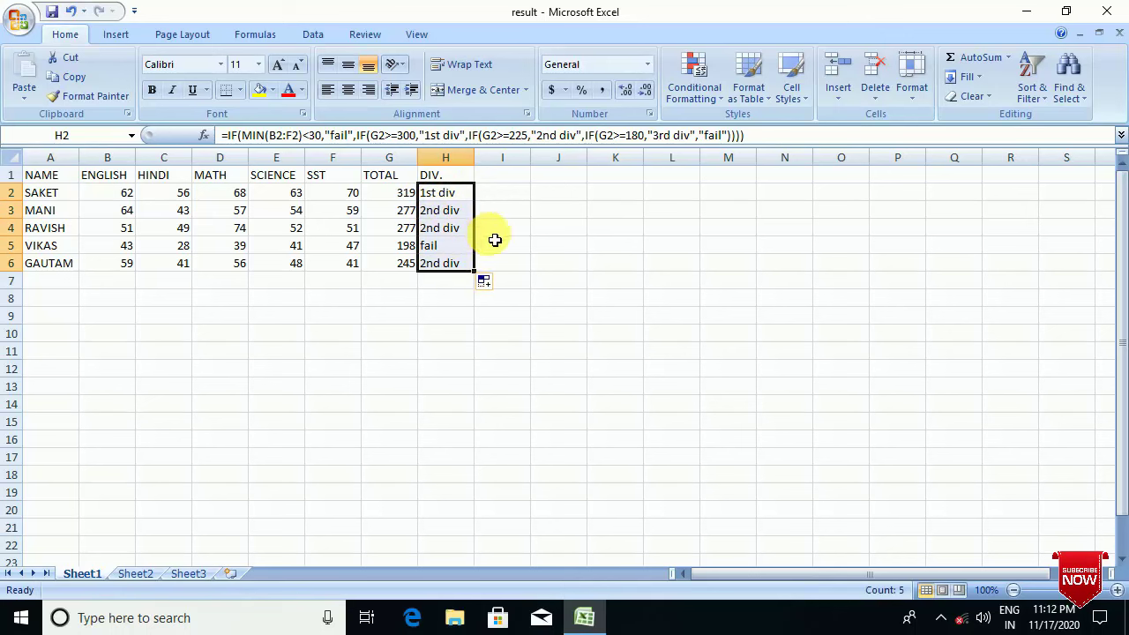
pyautogui.click(444, 252)
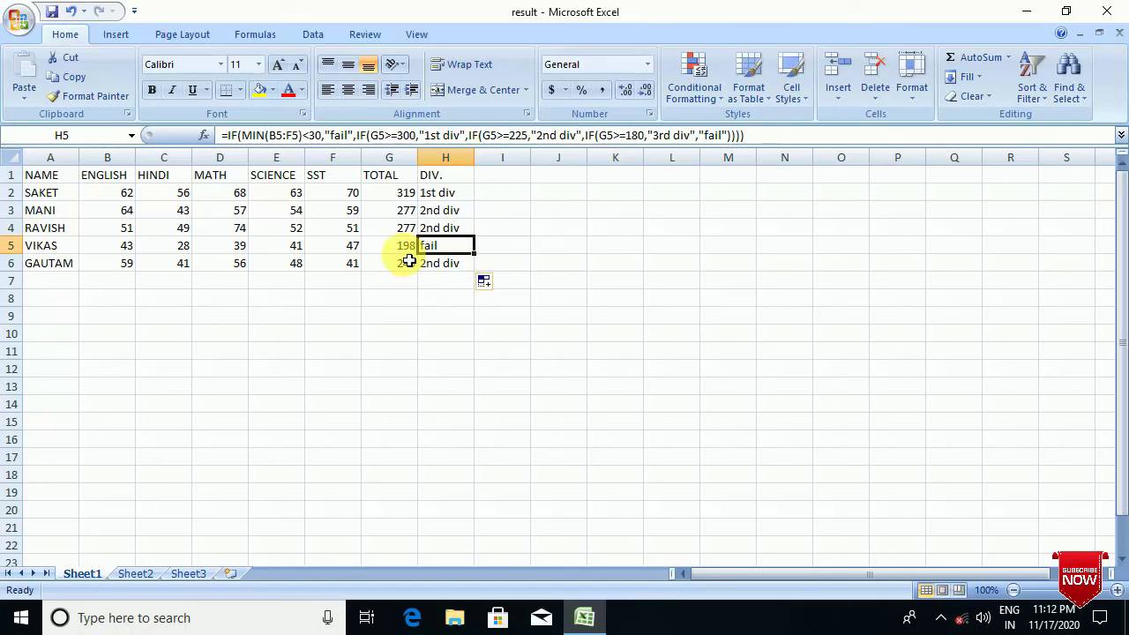